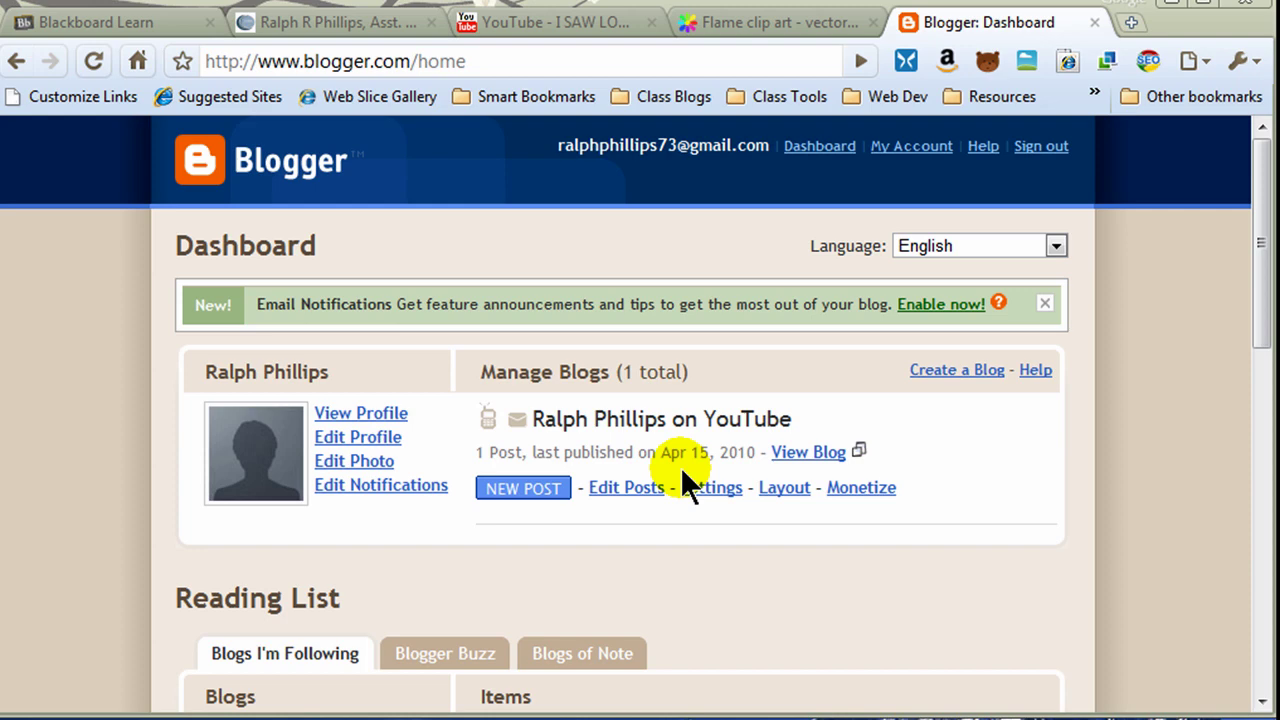
Bring up the context menu for the Dashboard's View Blog link
right_click(814, 455)
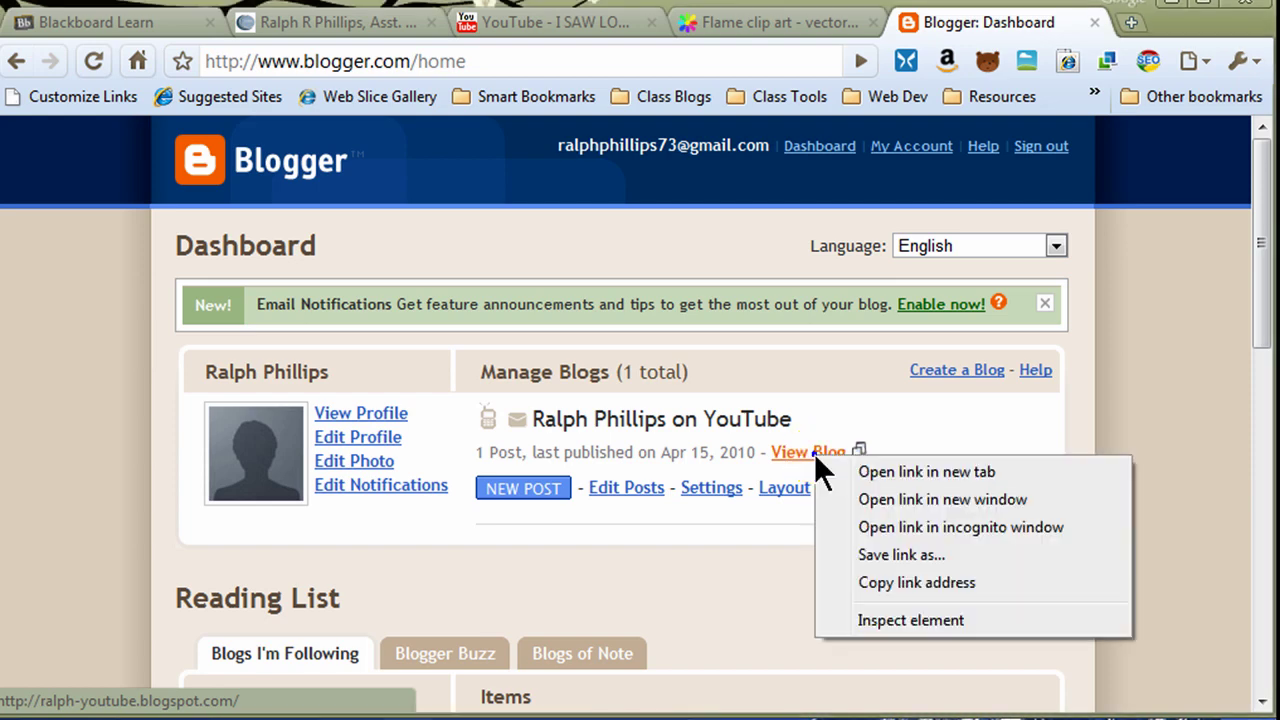
Open the live blog in a new tab and scroll through its orange-and-blue design
left_click(872, 470)
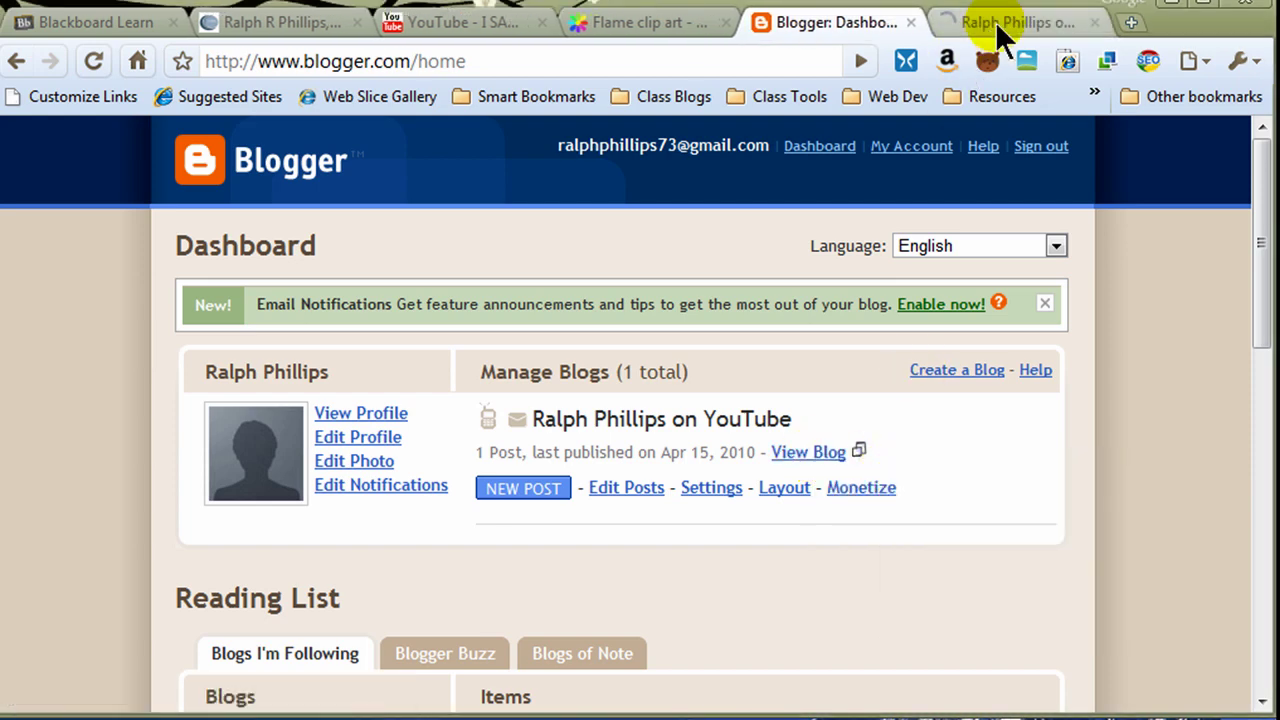
left_click(995, 21)
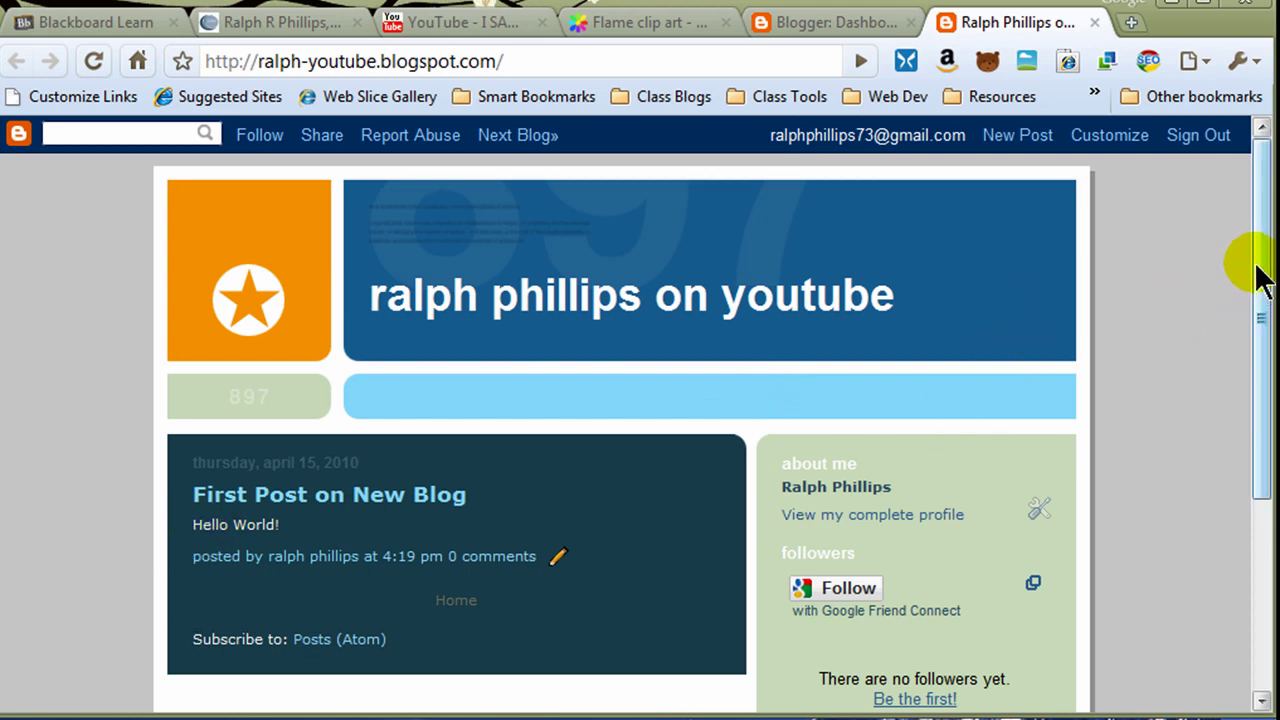
mouse_move(1266, 260)
left_mouse_down()
mouse_move(1264, 384)
mouse_move(1255, 221)
left_mouse_up()
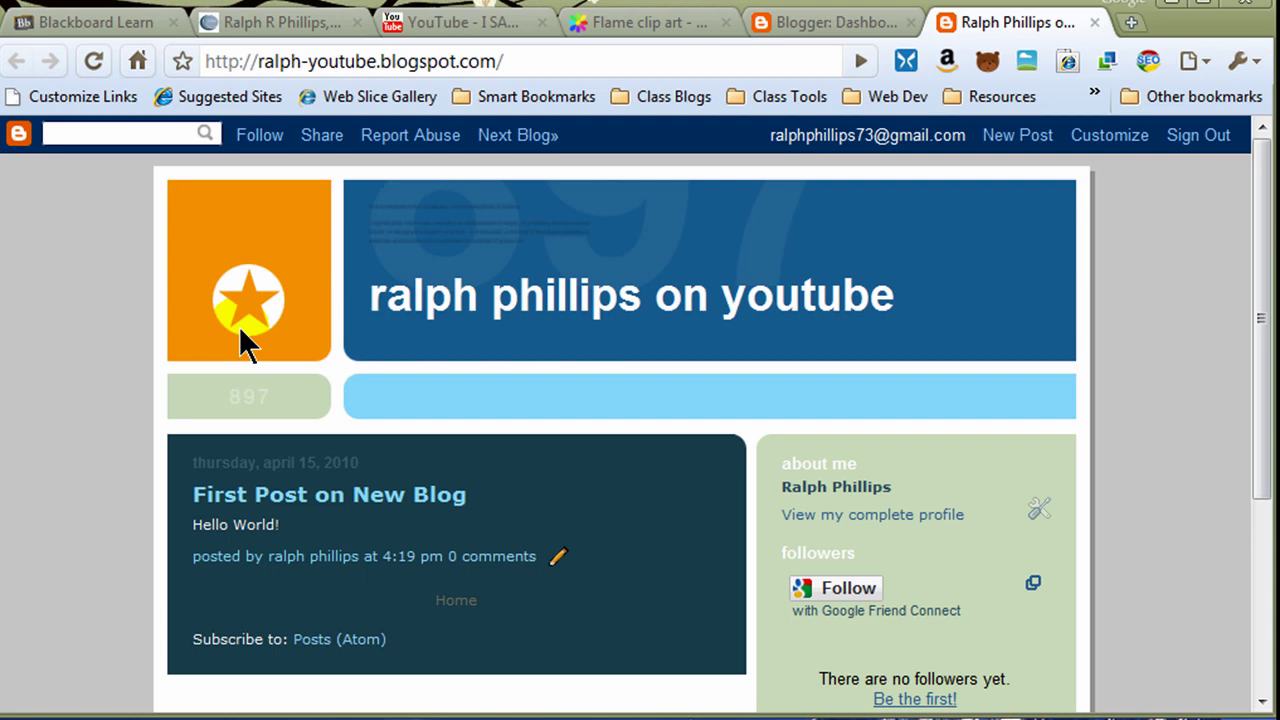
Return to the Dashboard and open the blog's Settings and the new-post editor
left_click(839, 24)
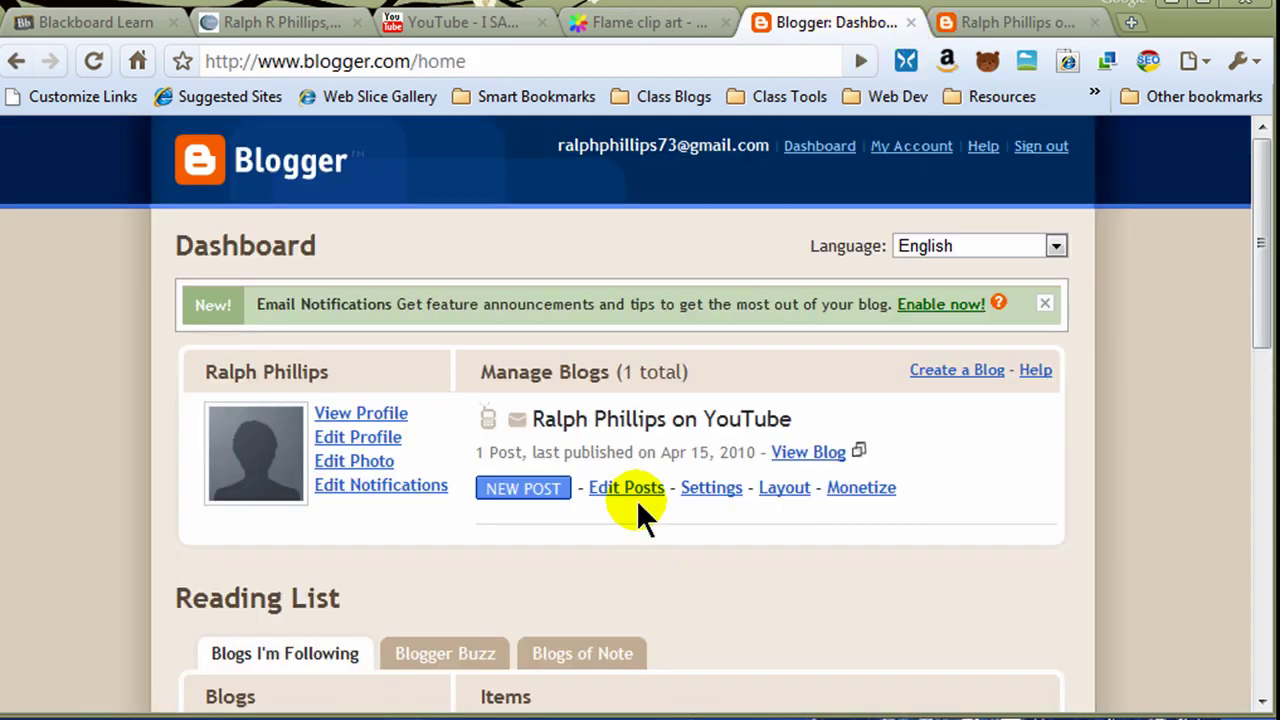
left_click(711, 488)
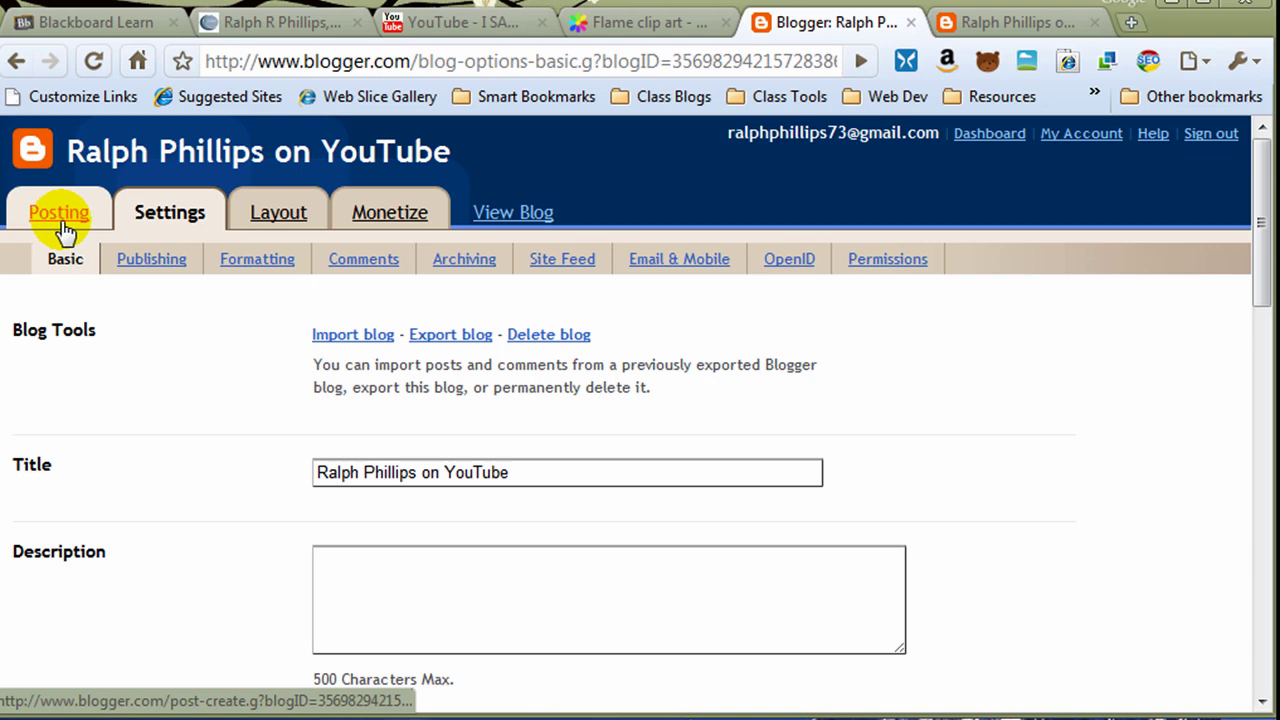
left_click(62, 226)
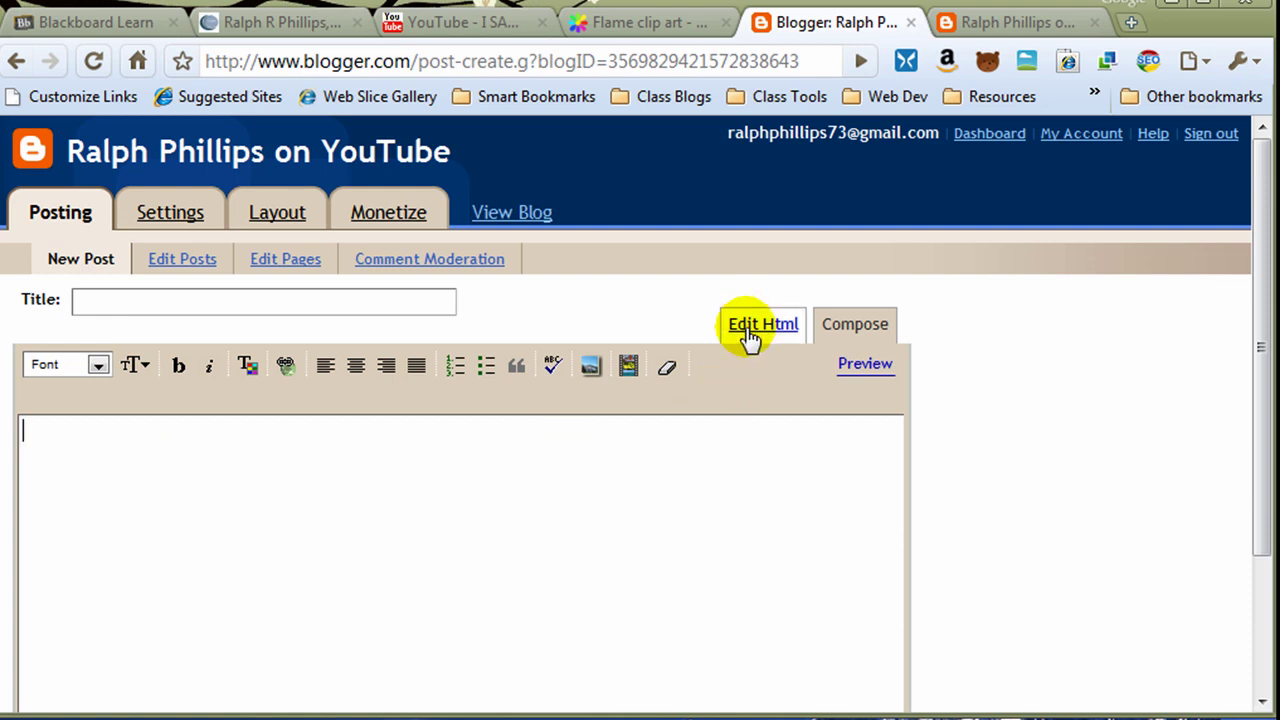
Expand and collapse Post Options, then go back to the Basic settings
left_click_drag(1257, 286, 1255, 470)
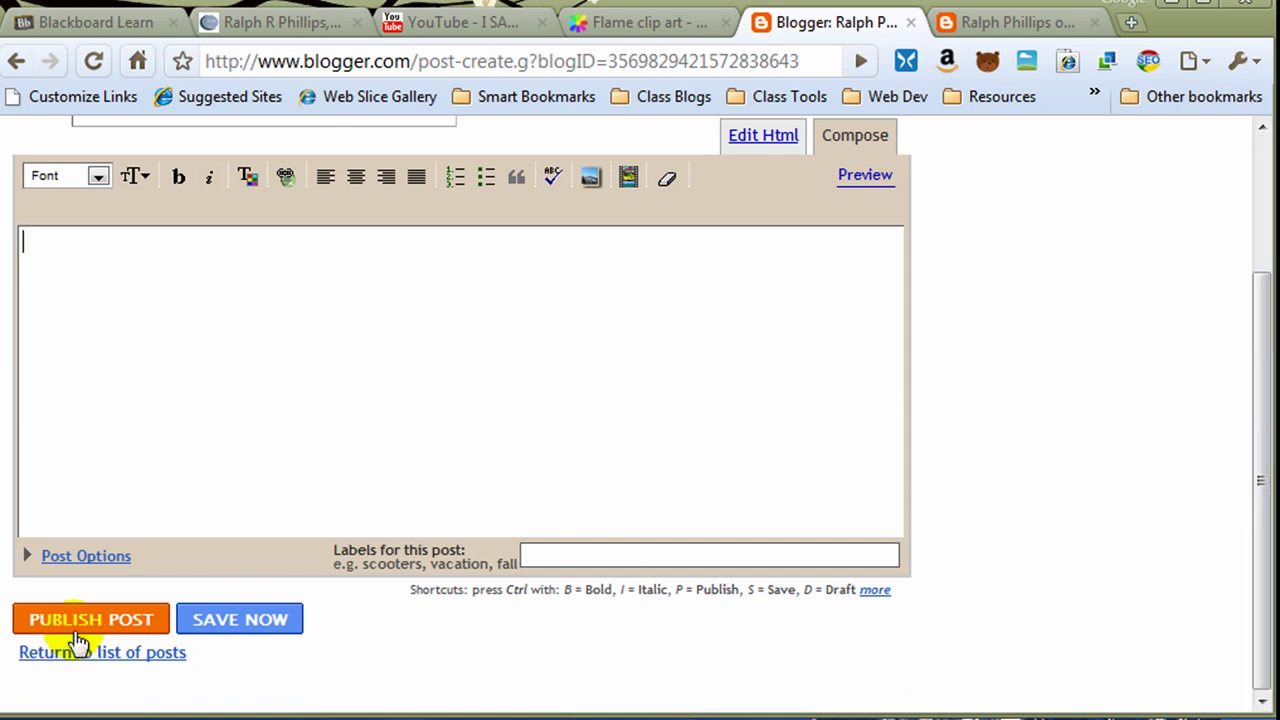
left_click(66, 567)
left_click(66, 567)
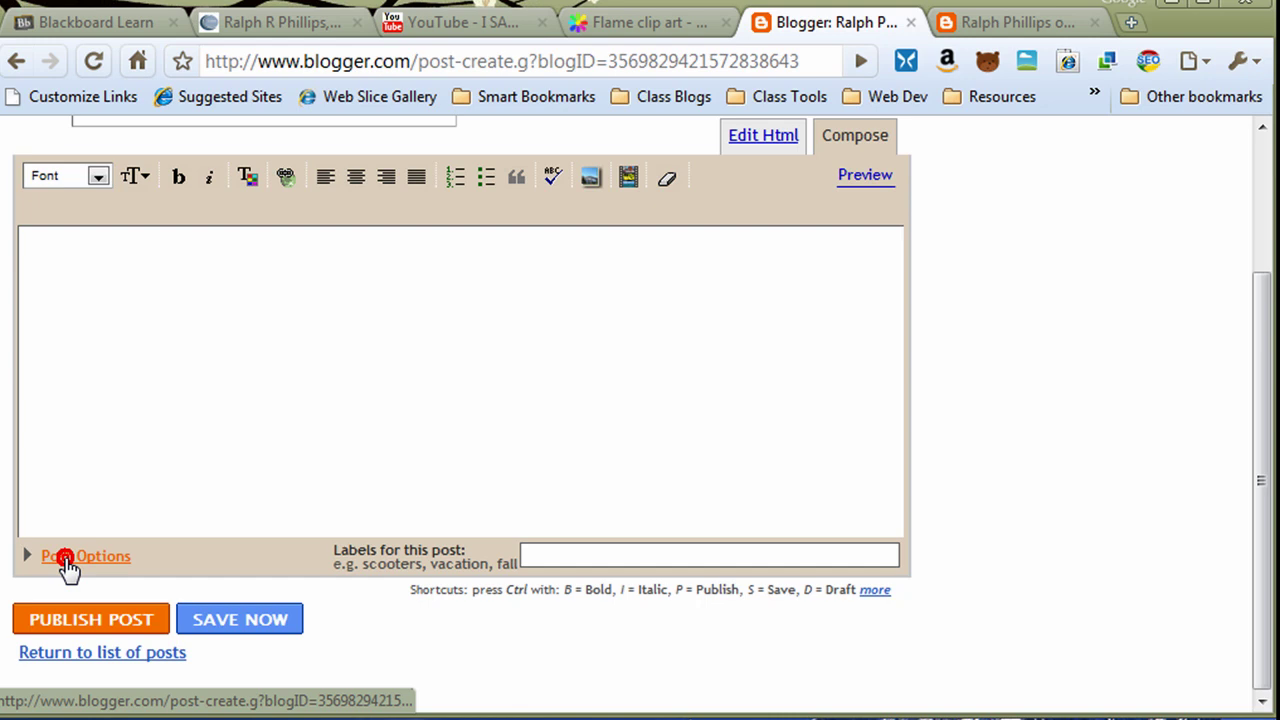
left_click_drag(1257, 486, 1263, 360)
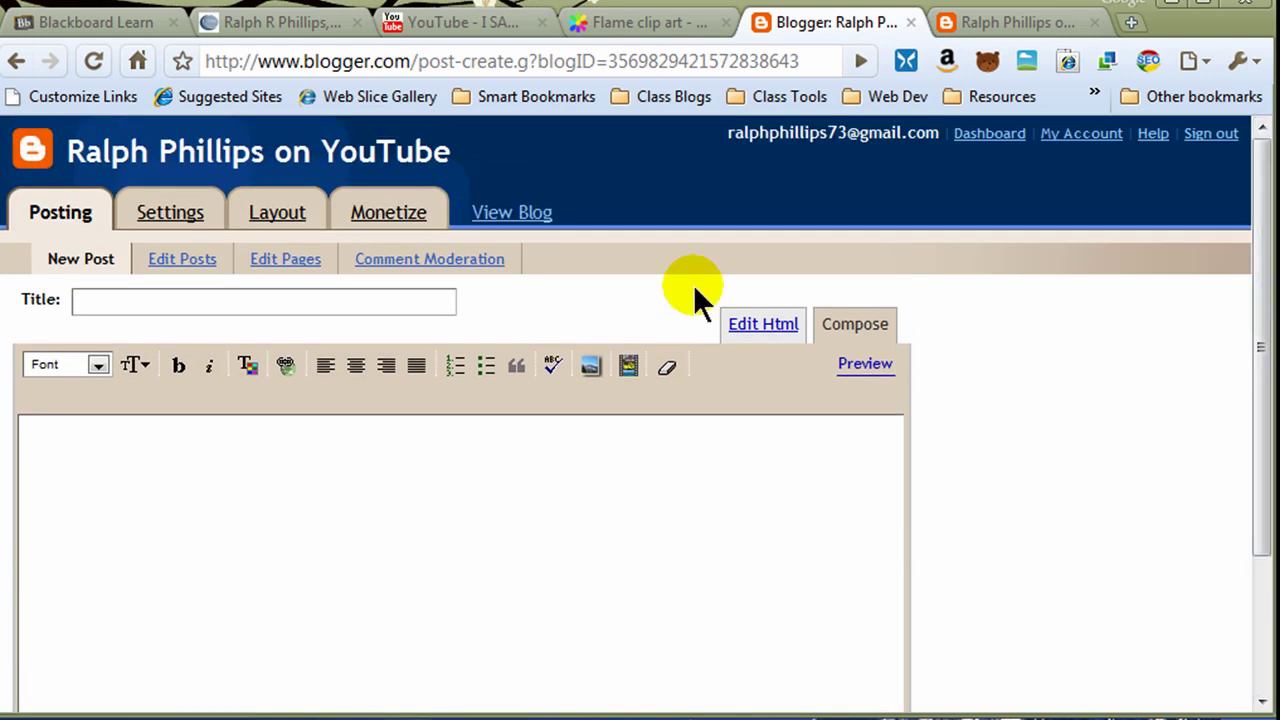
left_click(168, 224)
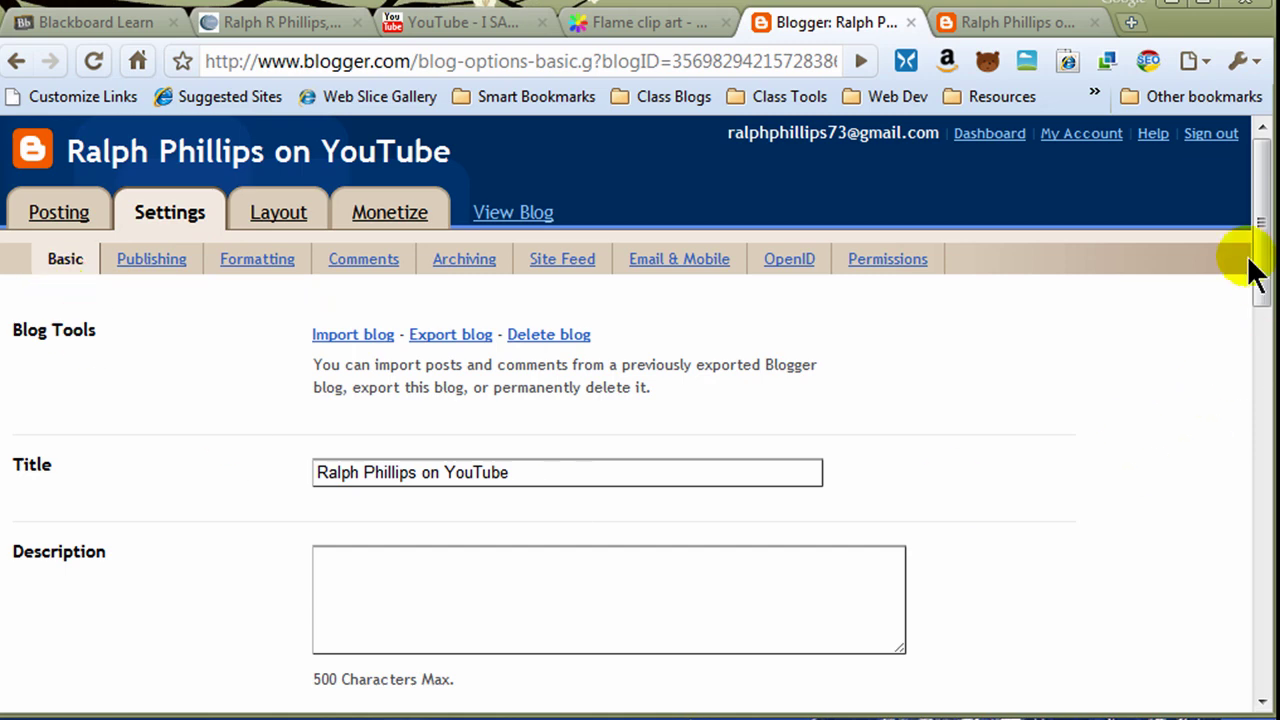
Choose the Updated editor under Global Settings and save the settings
left_click_drag(1258, 242, 1266, 369)
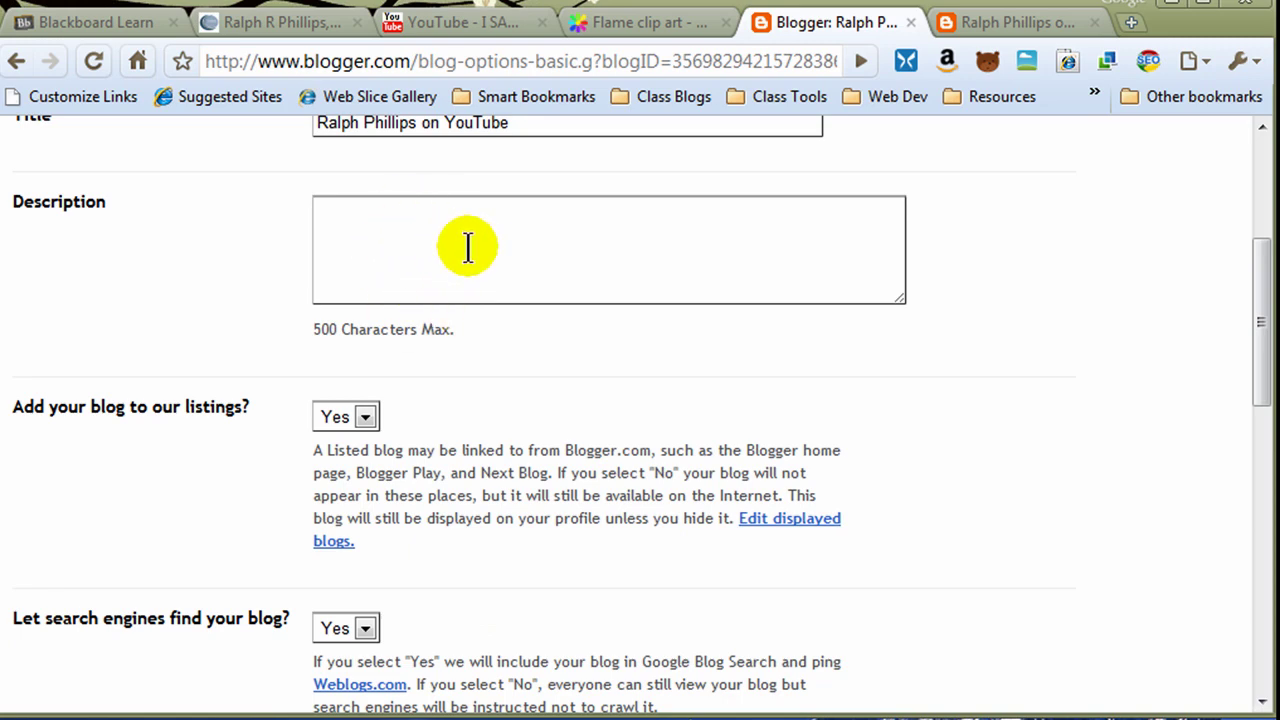
left_click_drag(1267, 371, 1262, 662)
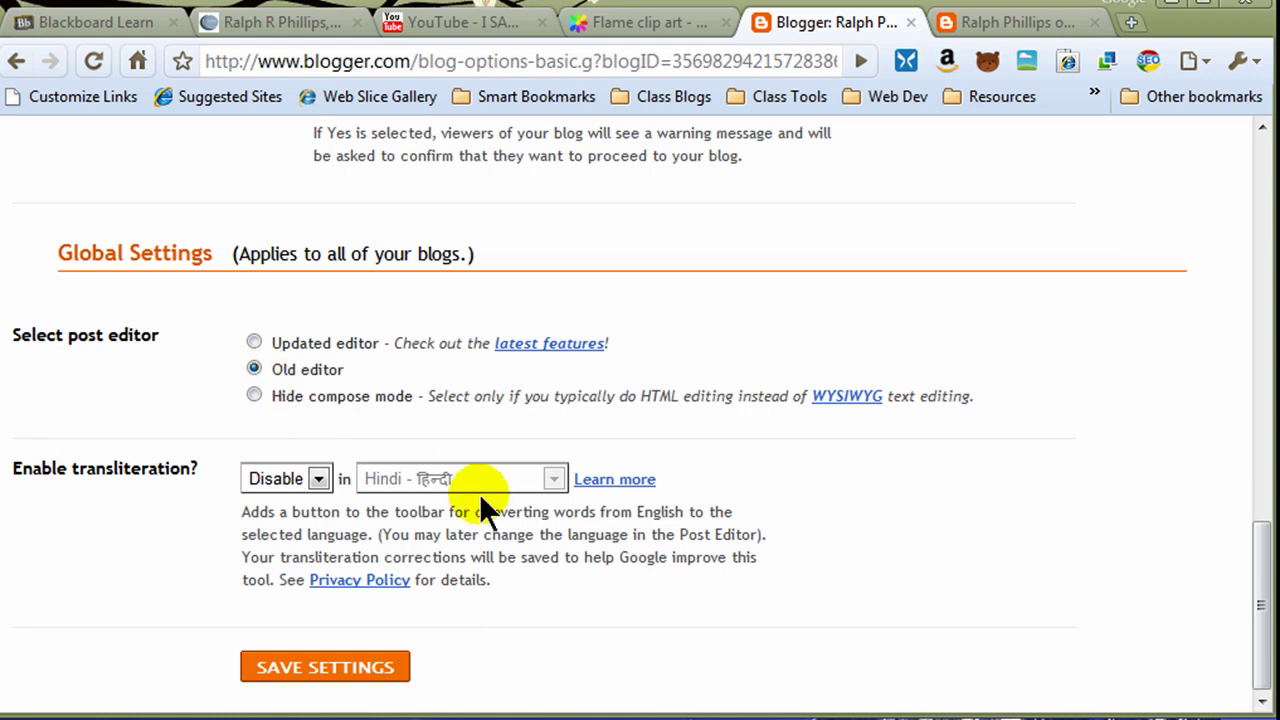
left_click(254, 342)
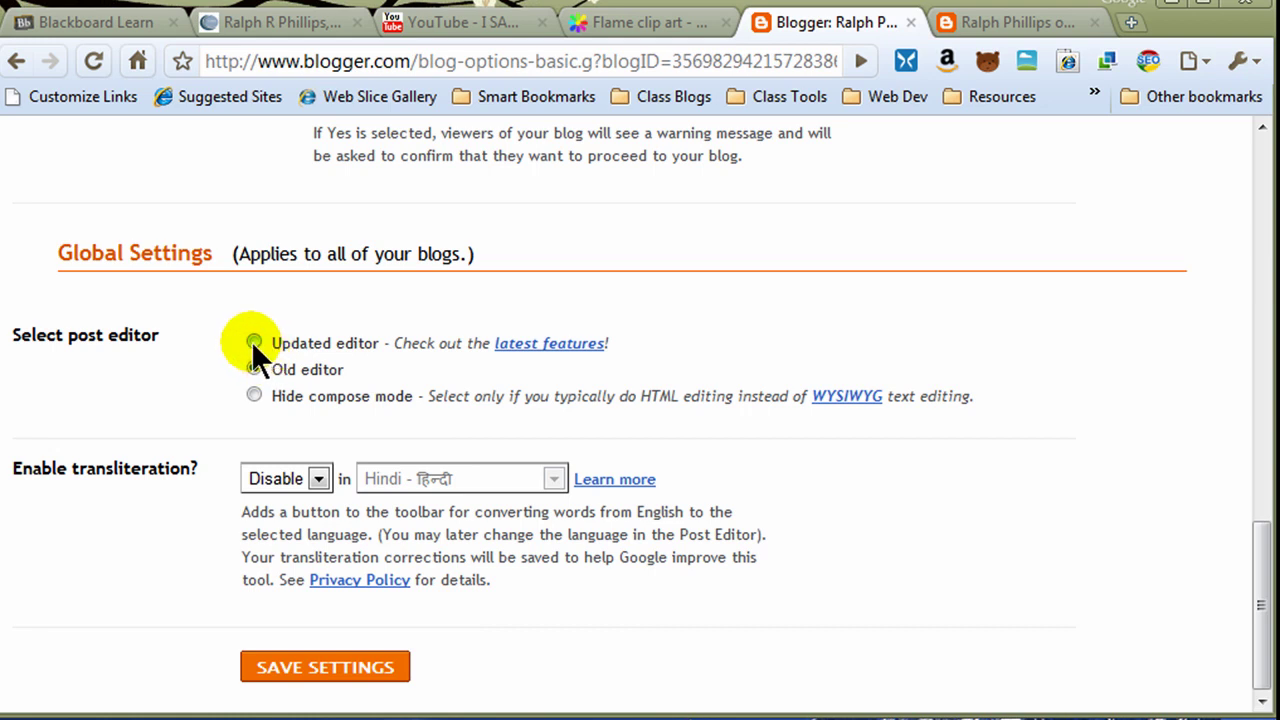
left_click(254, 342)
left_click(325, 665)
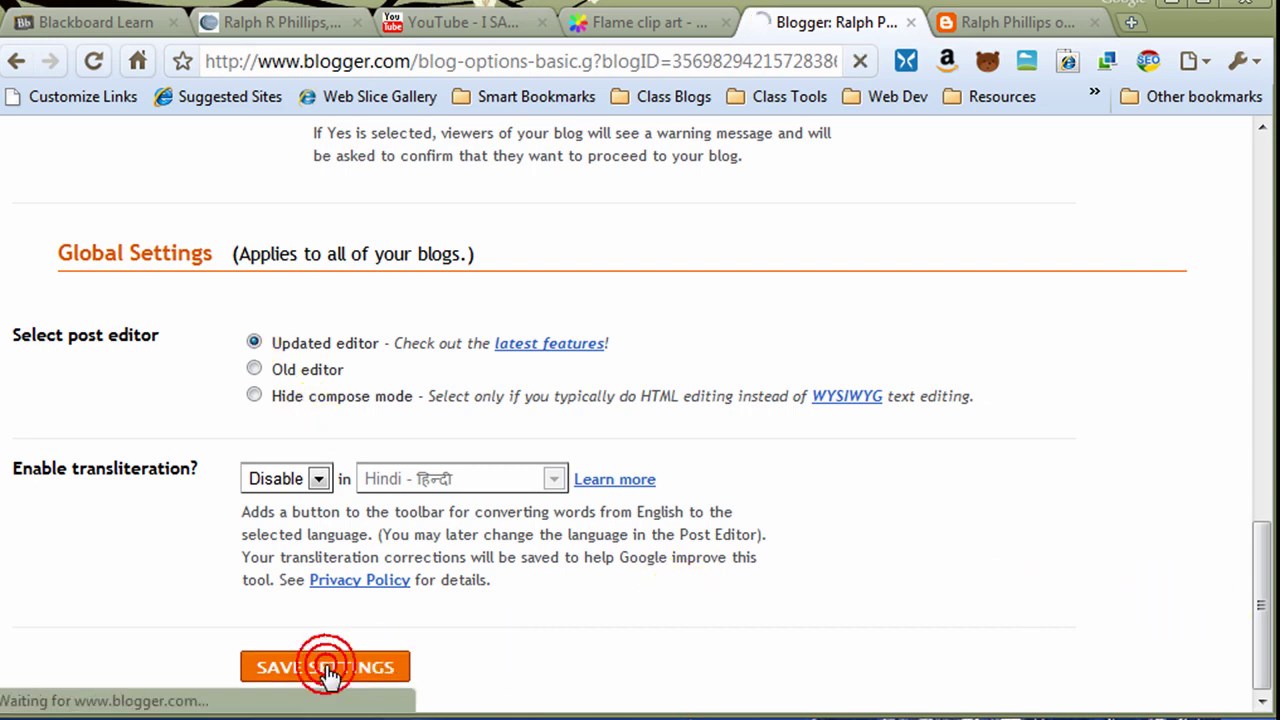
Review the Publishing settings with the blogspot.com address and custom domain option
left_click(163, 264)
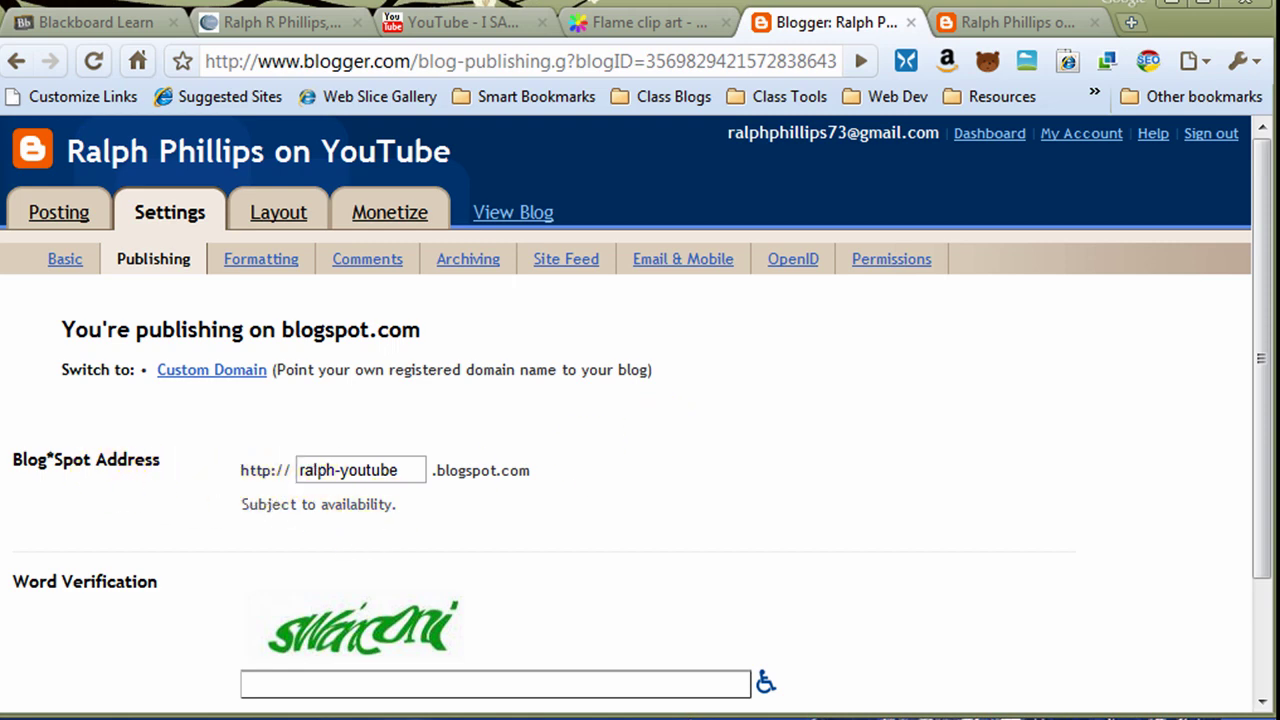
left_click_drag(1258, 409, 1258, 490)
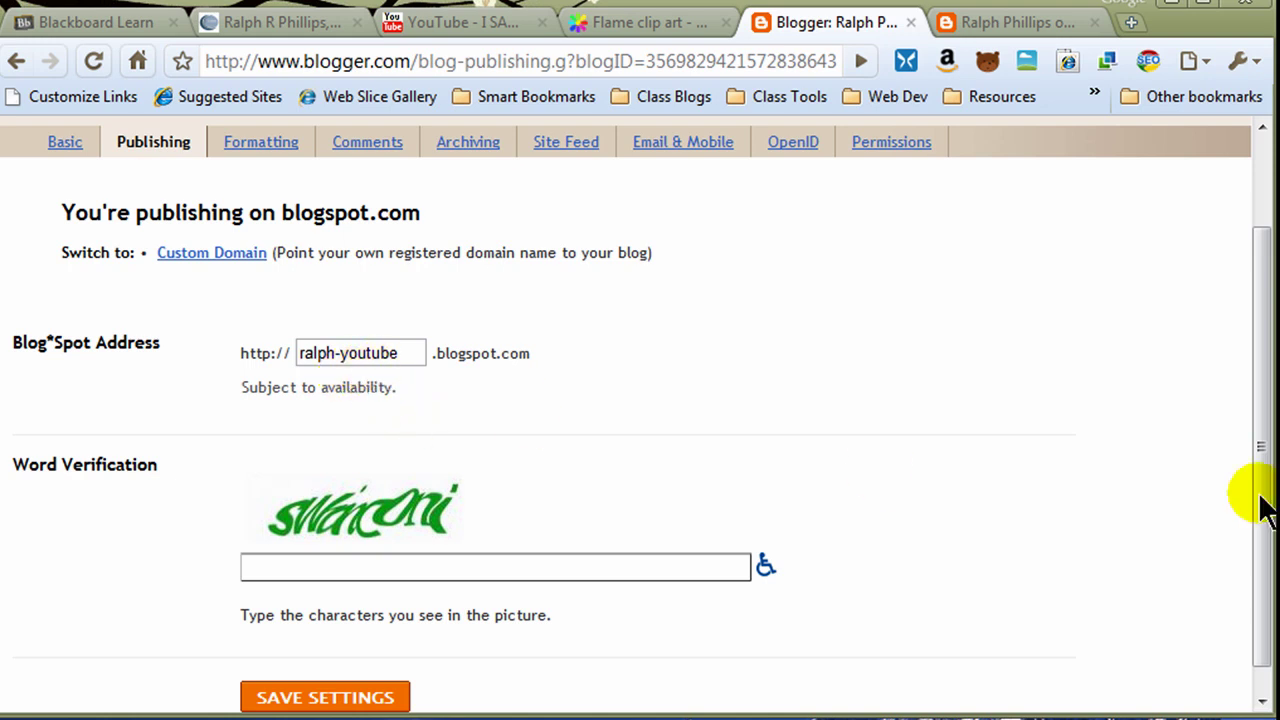
left_click_drag(1260, 423, 1272, 320)
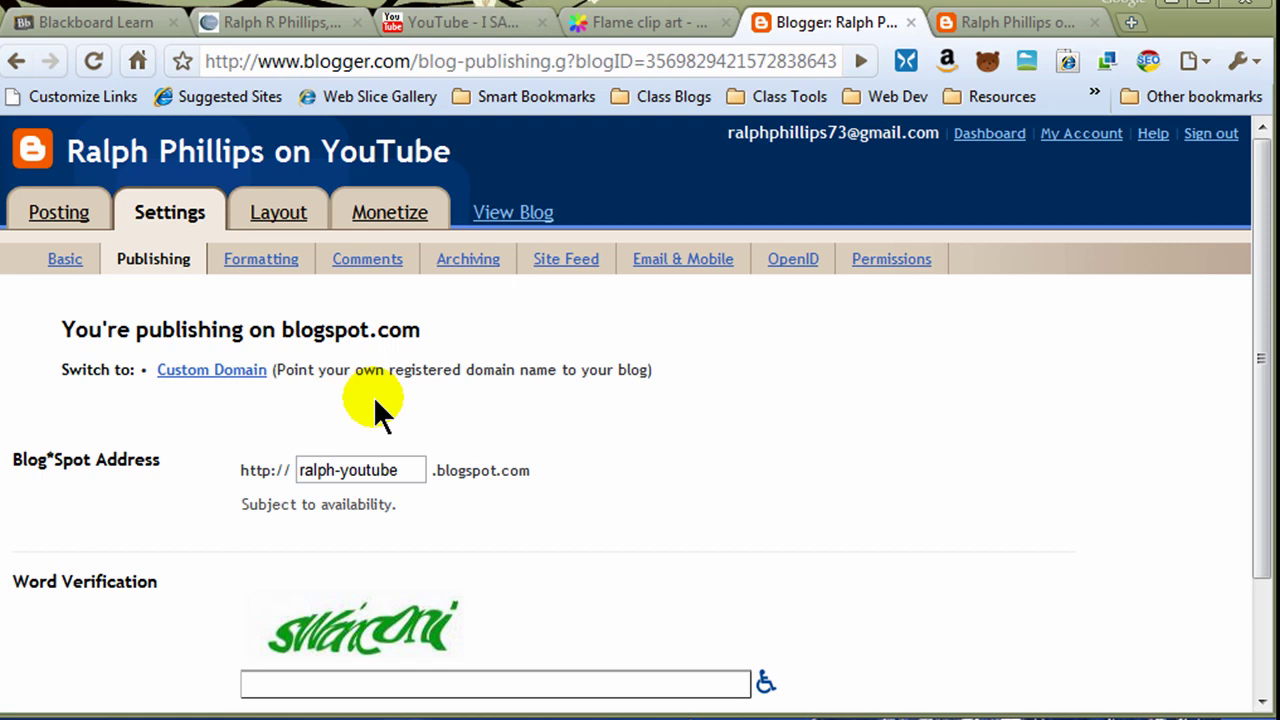
Step through the Formatting, Comments, Archiving and Site Feed settings pages in turn
left_click(260, 260)
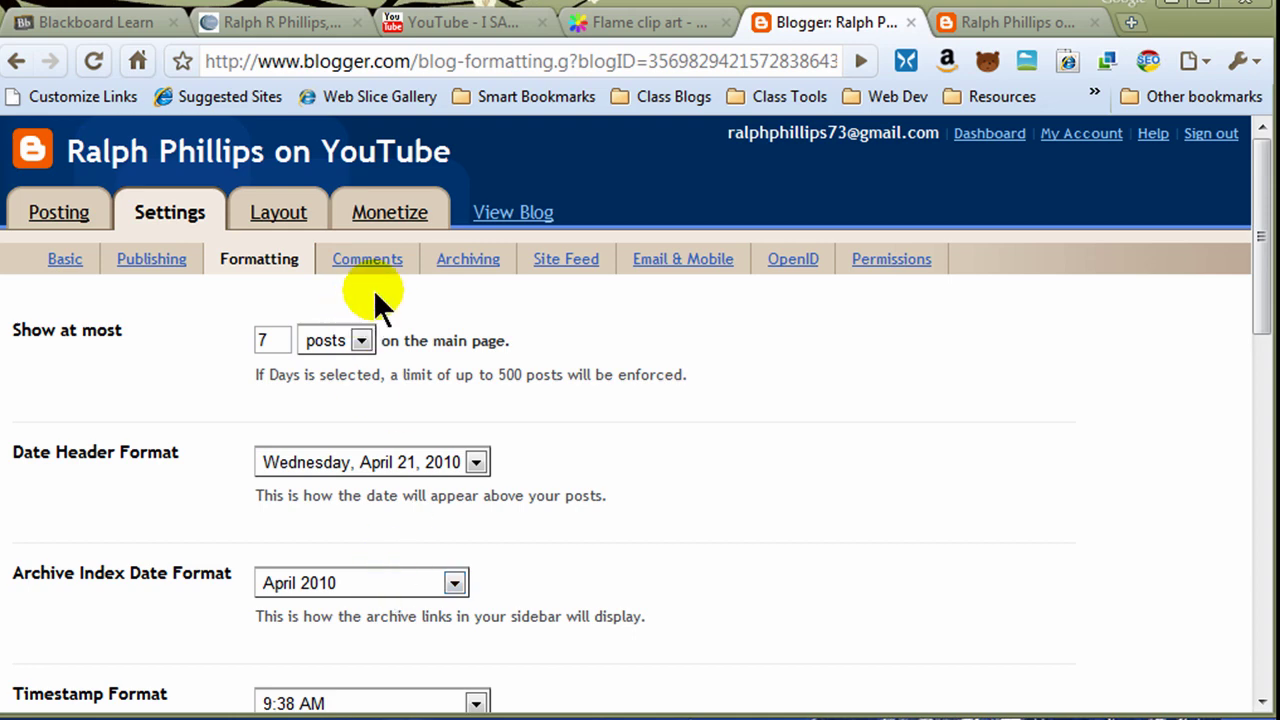
left_click(366, 261)
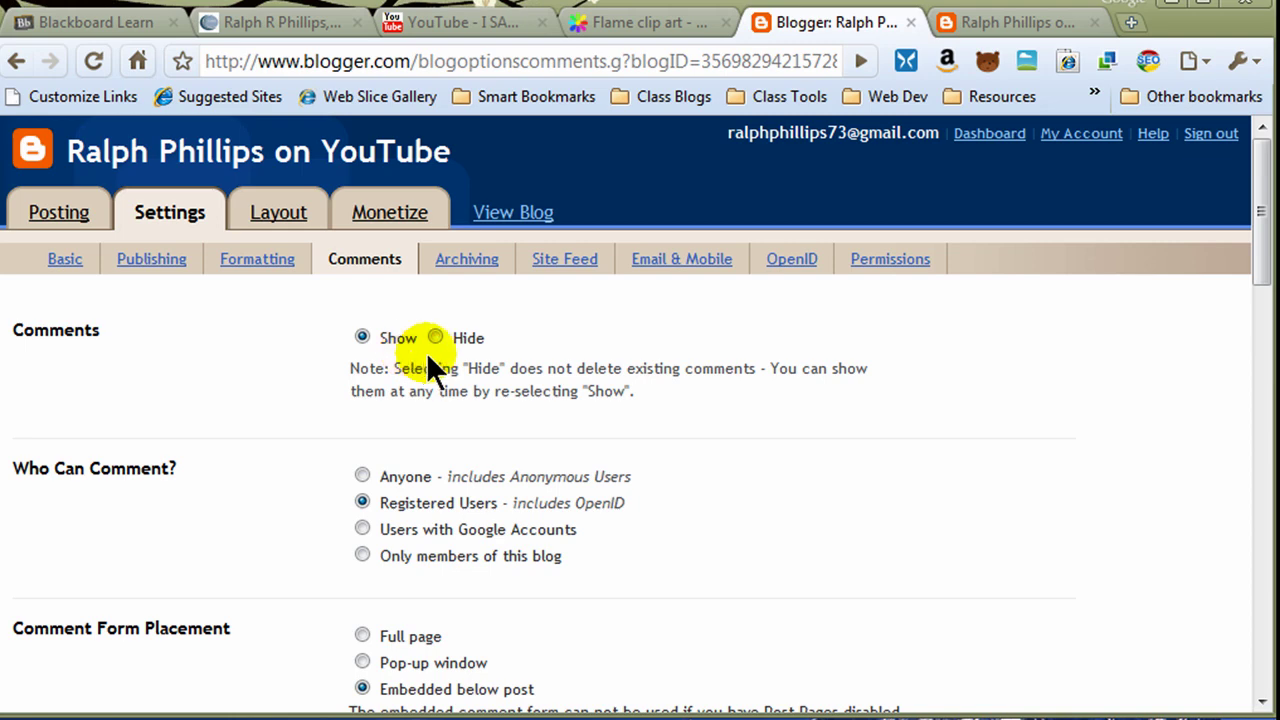
left_click(458, 262)
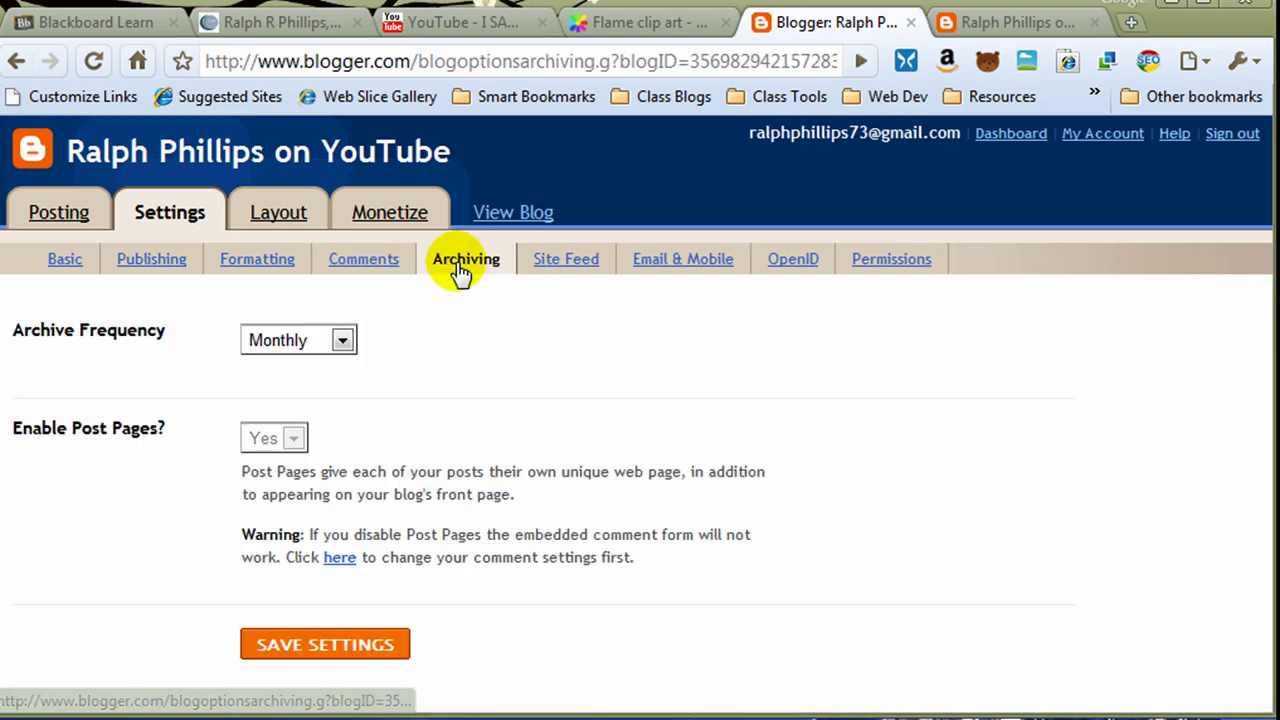
left_click(576, 268)
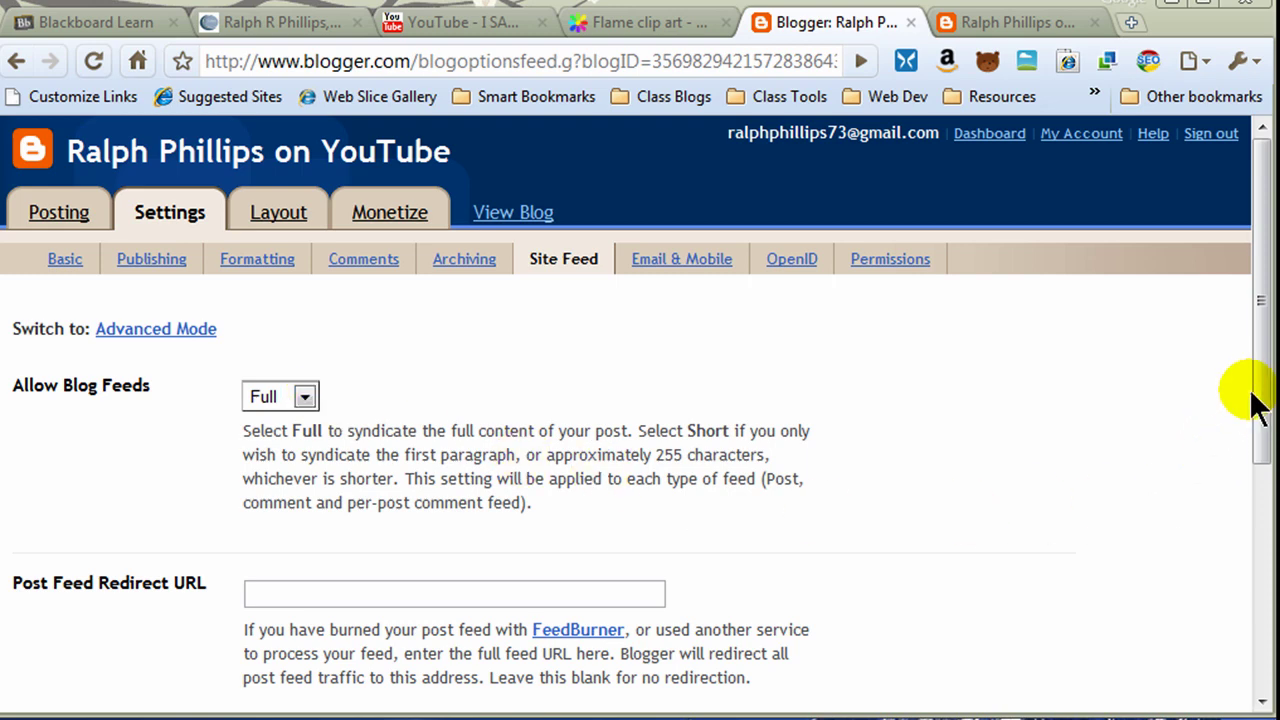
Open Email & Mobile settings and scroll through its Posting Options and back up
left_click_drag(1255, 405, 1248, 343)
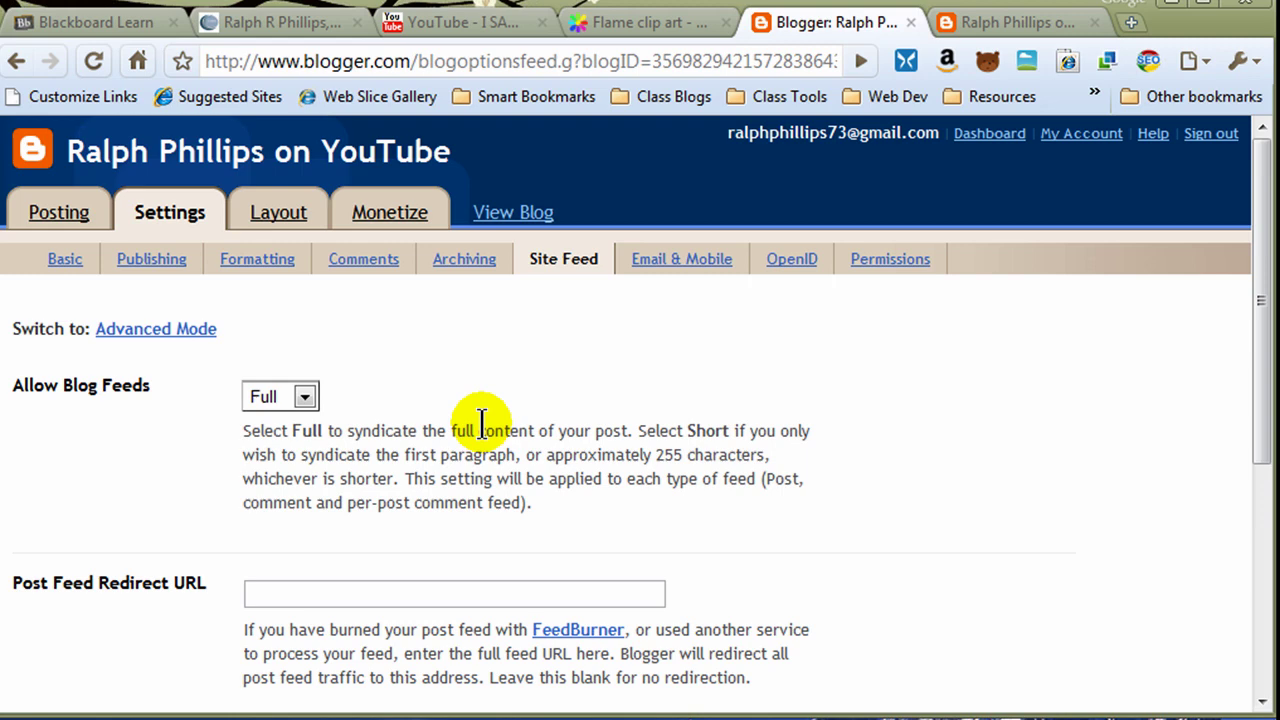
left_click(696, 266)
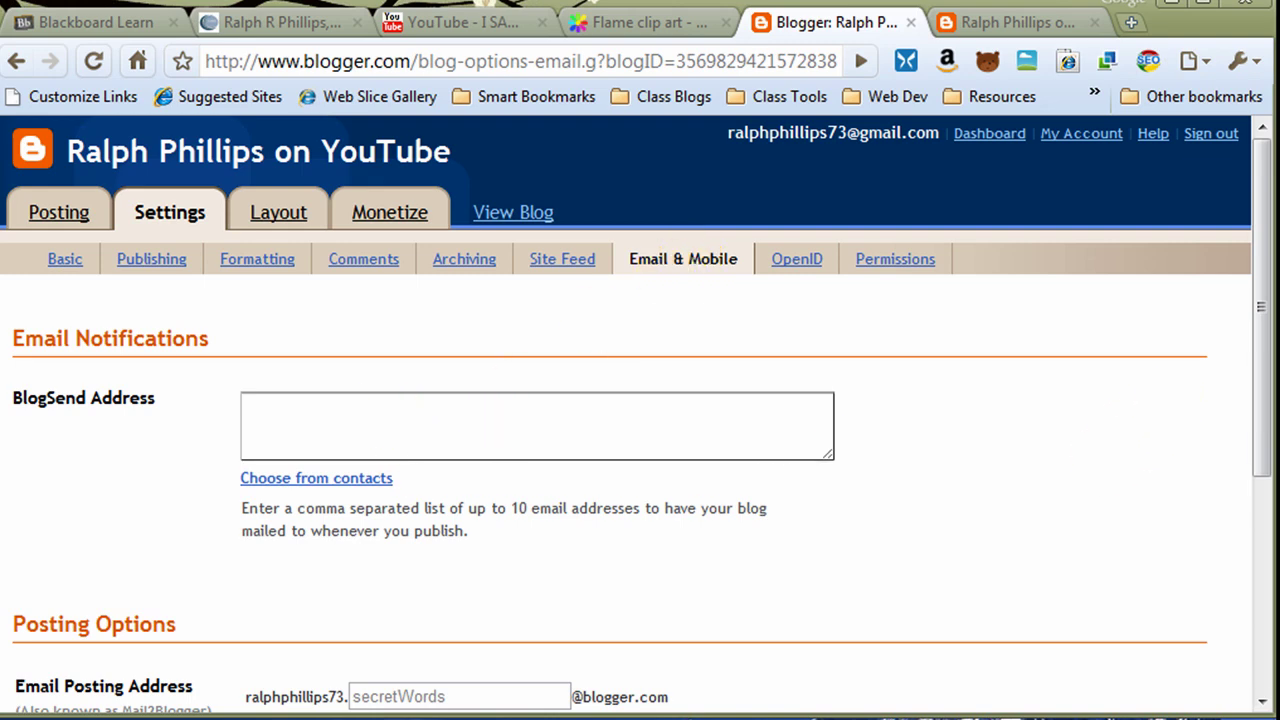
left_click_drag(1260, 354, 1246, 594)
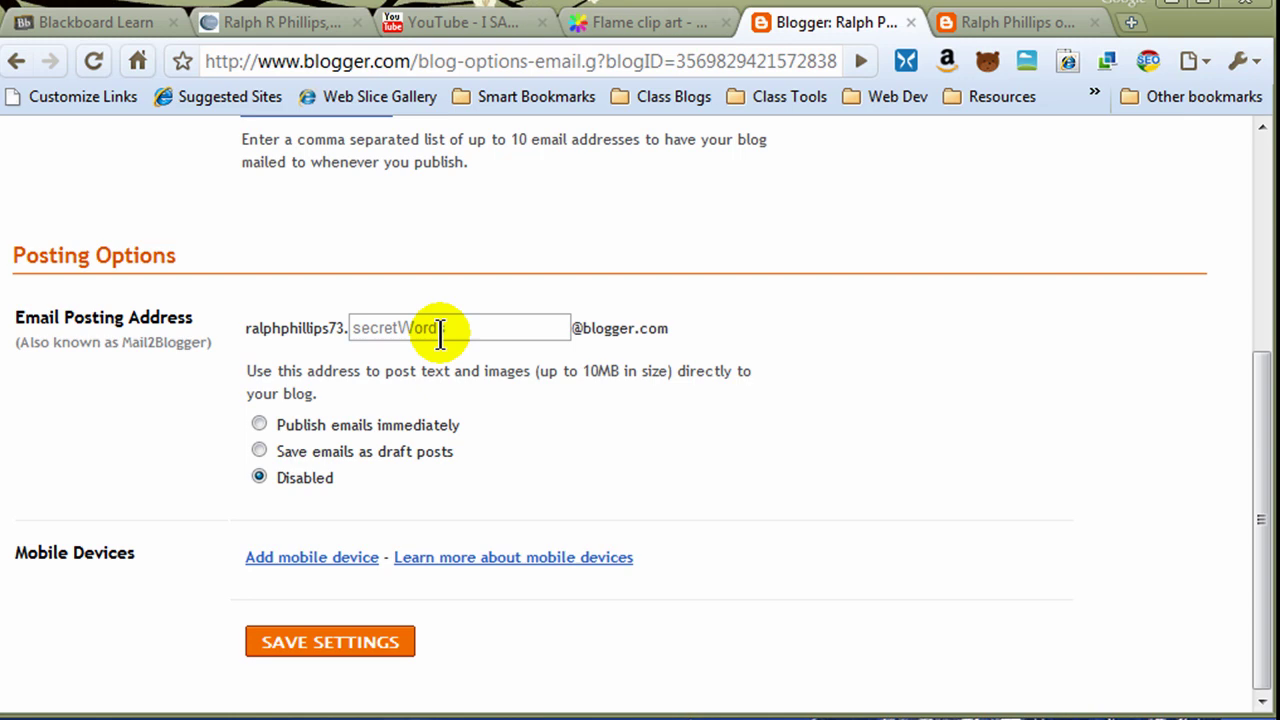
left_click_drag(1266, 503, 1260, 240)
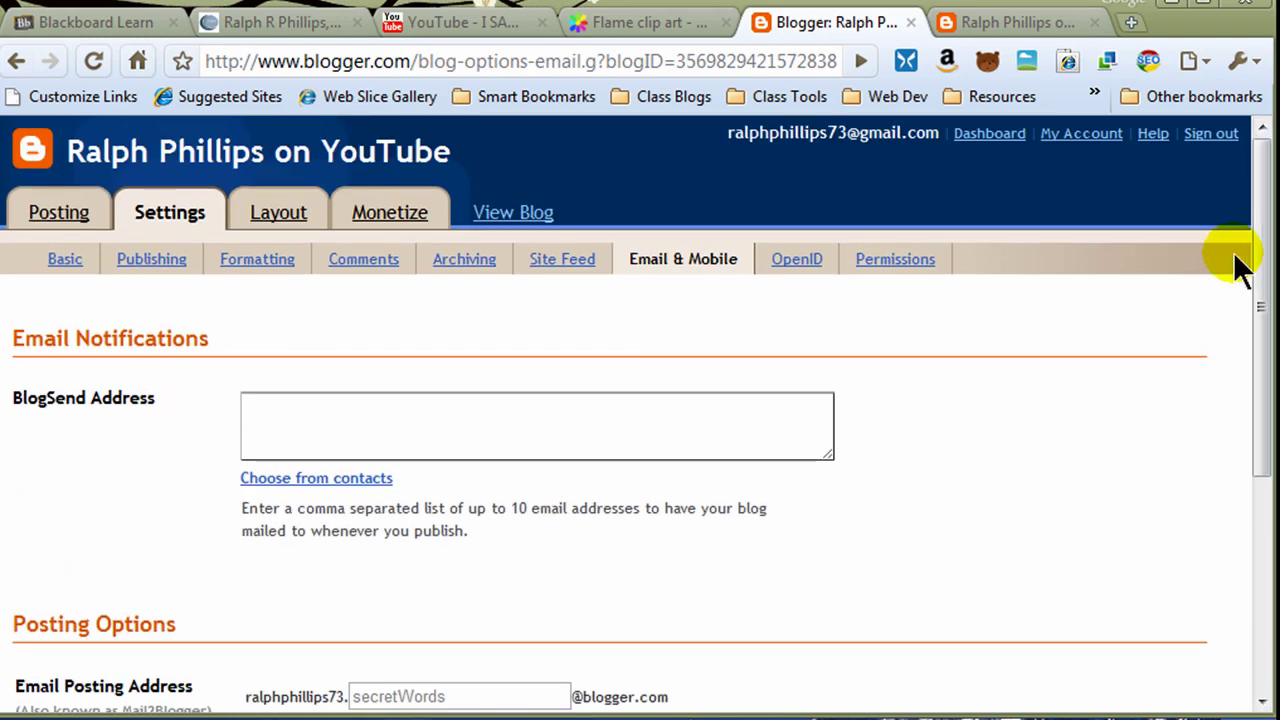
Check OpenID, then view Permissions: one admin author, readers set to Anybody
left_click(800, 266)
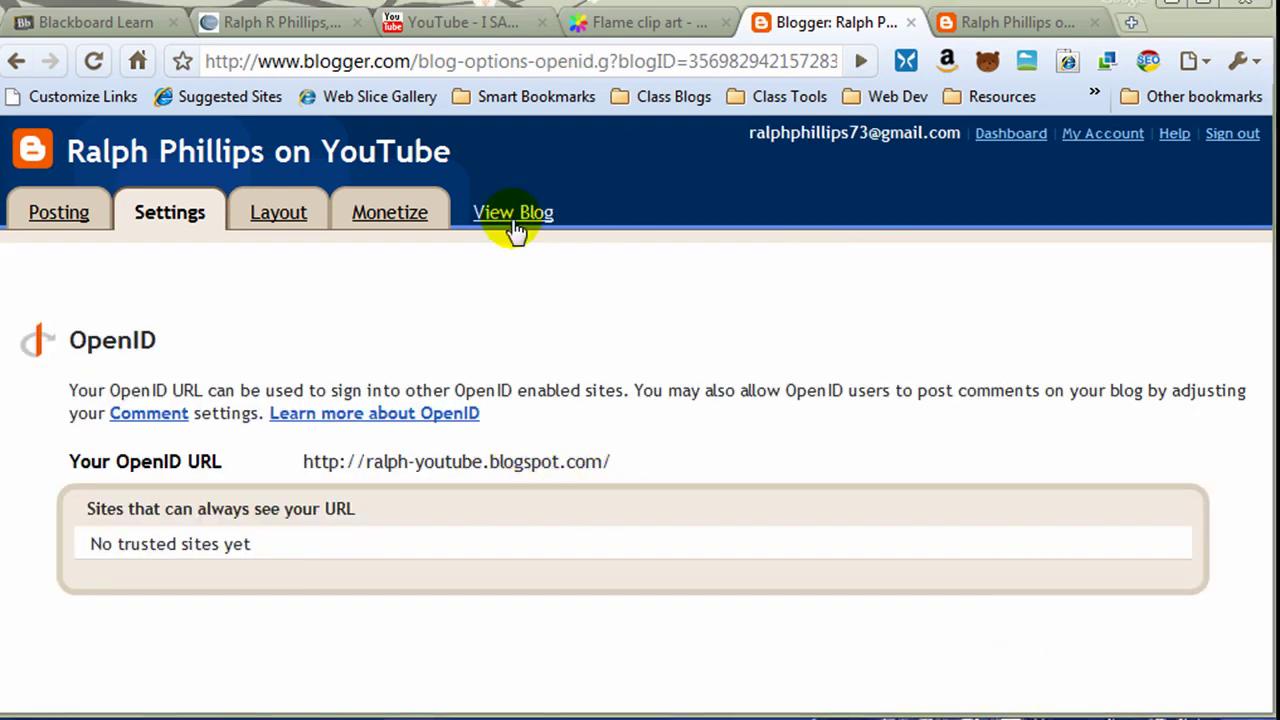
left_click(163, 195)
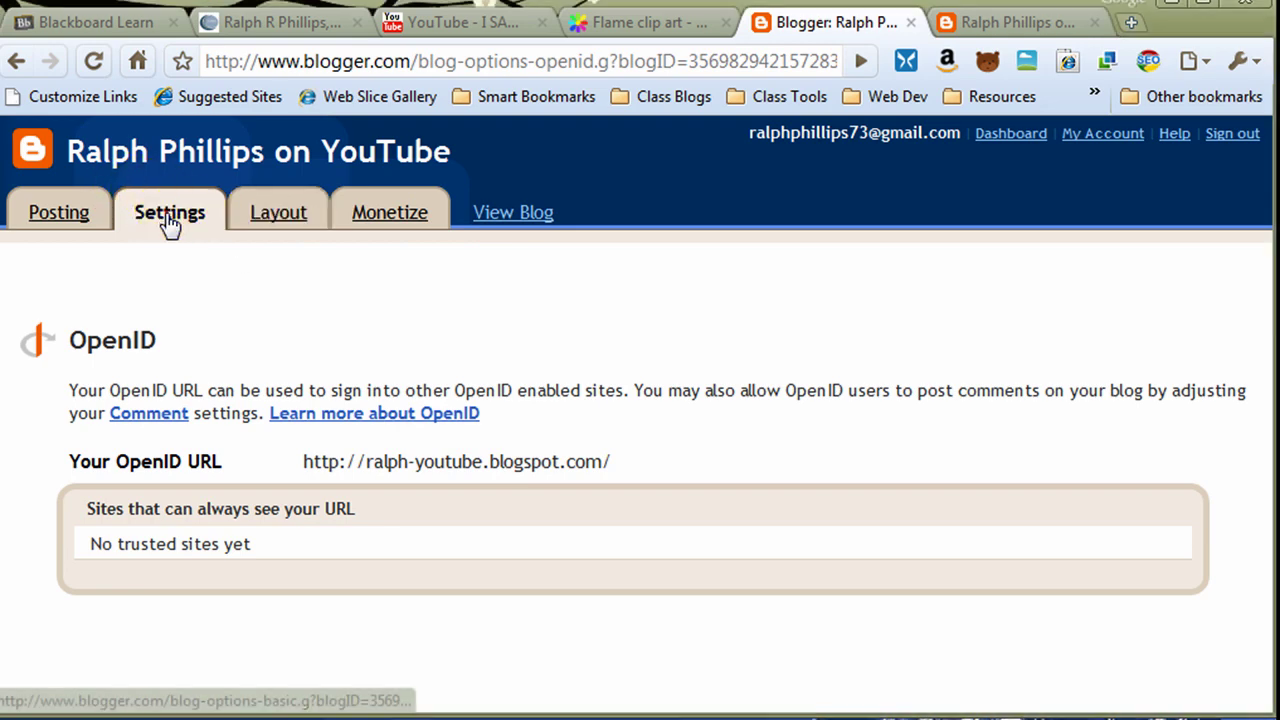
left_click(882, 264)
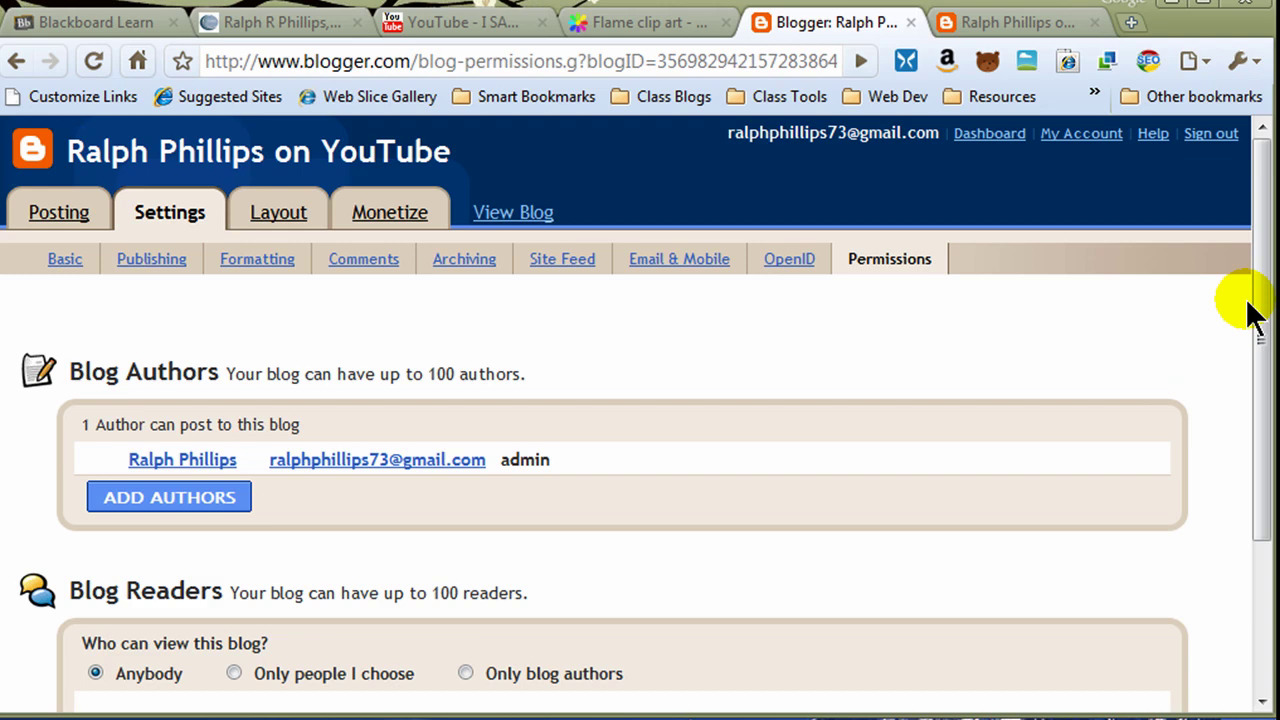
left_click_drag(1258, 302, 1258, 357)
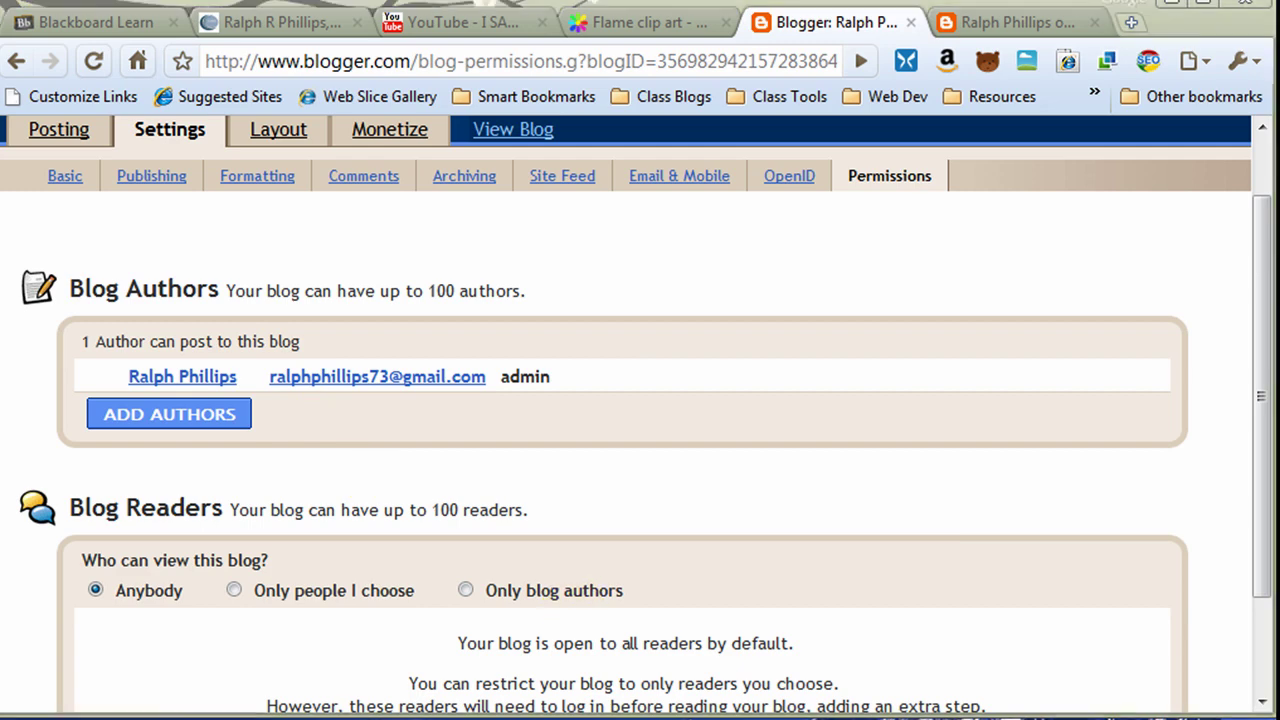
left_click_drag(1266, 329, 1266, 251)
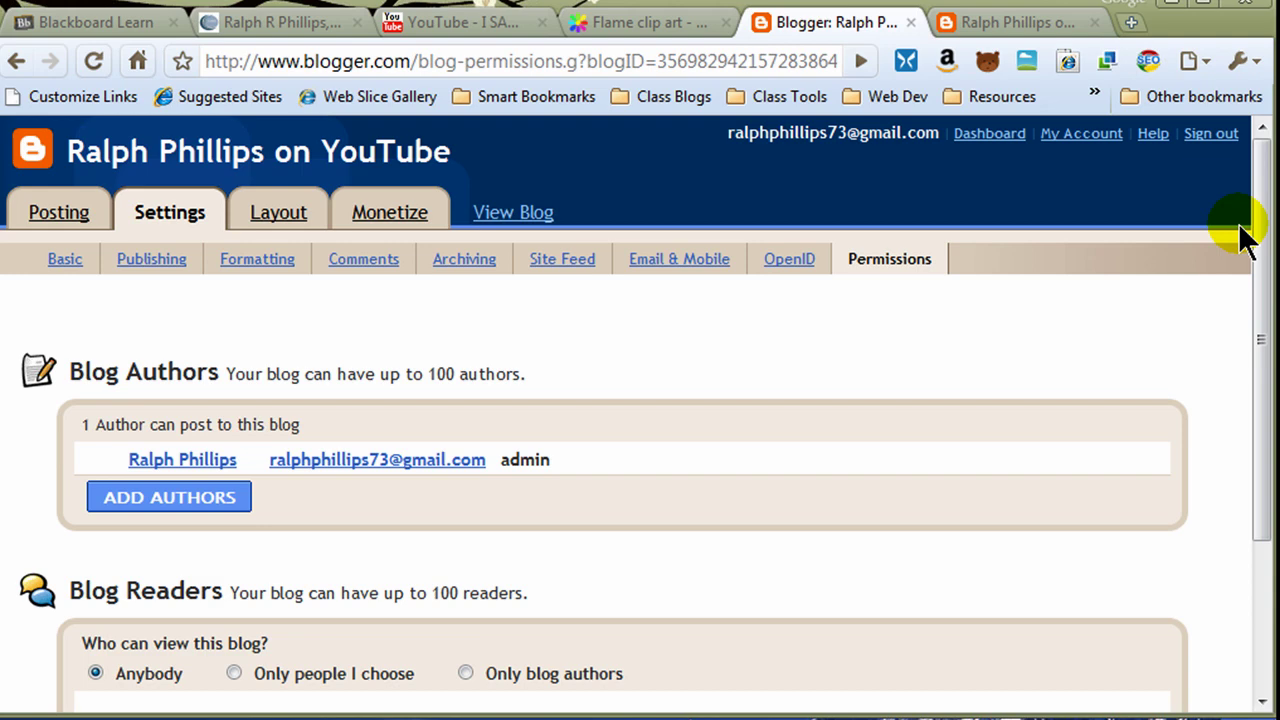
Delete the Followers gadget in Layout > Page Elements, leaving About Me and Blog Archive
left_click(272, 218)
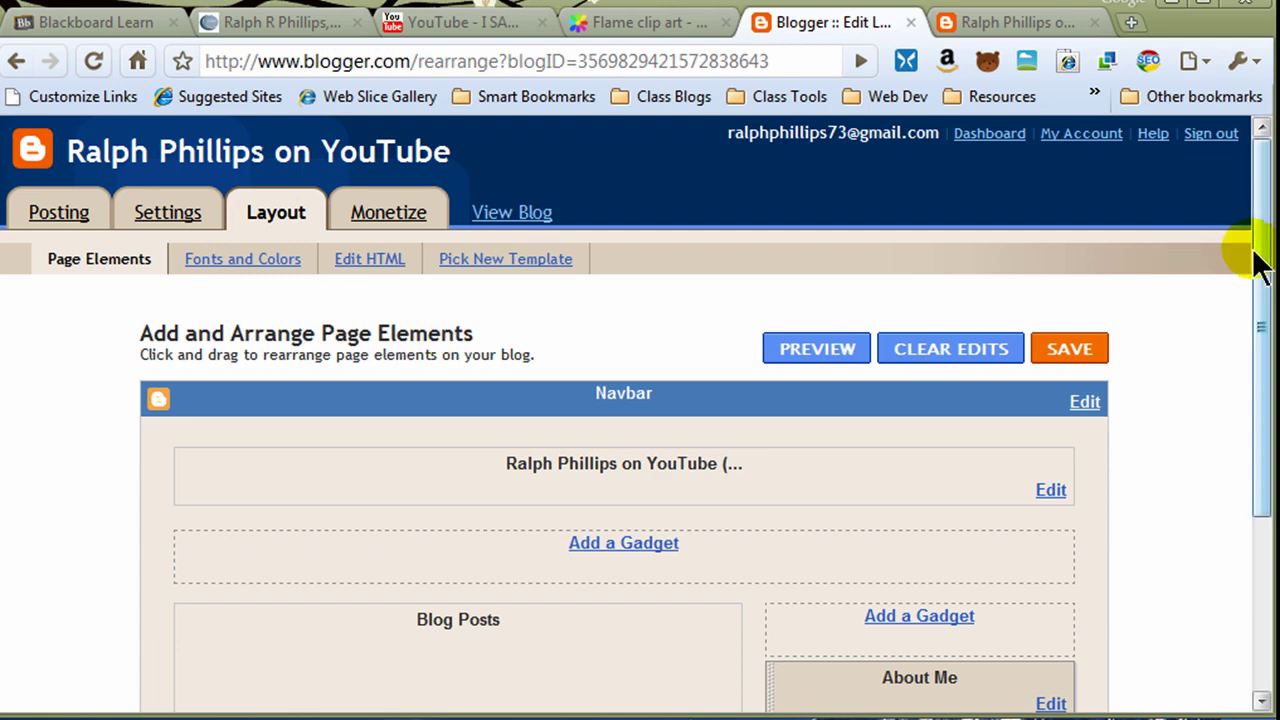
left_click_drag(1251, 251, 1265, 450)
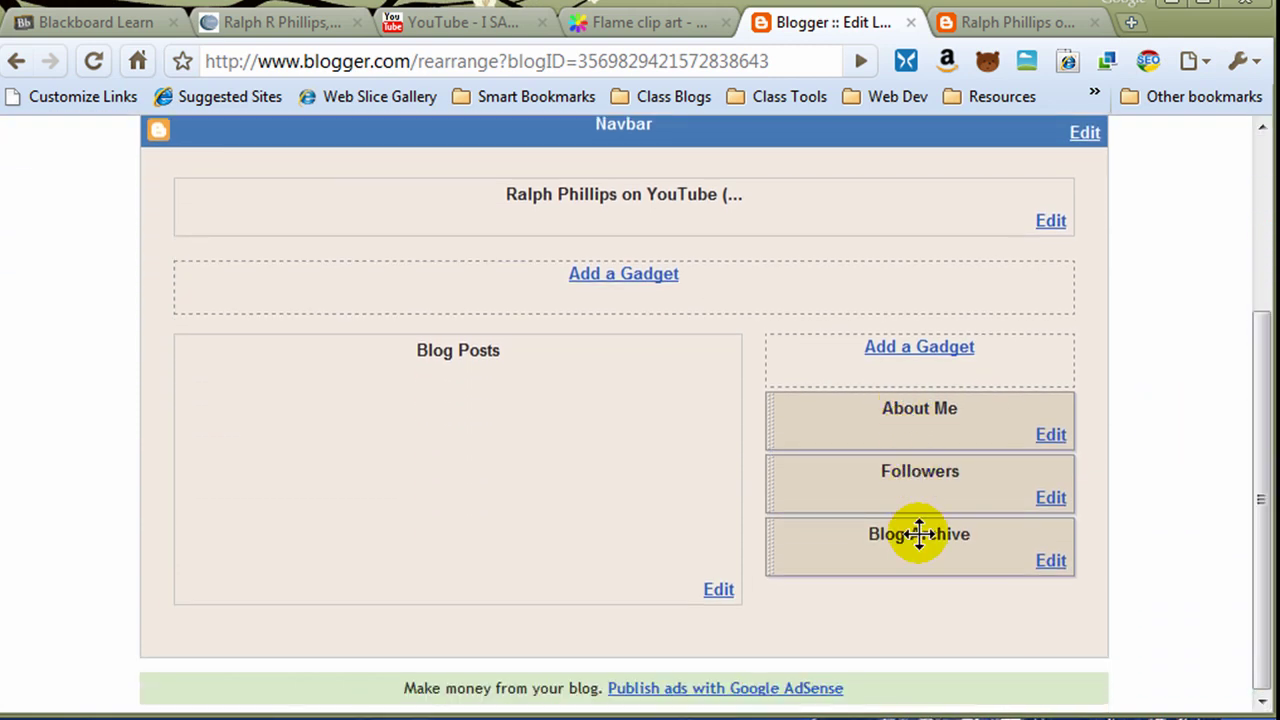
left_click(862, 491)
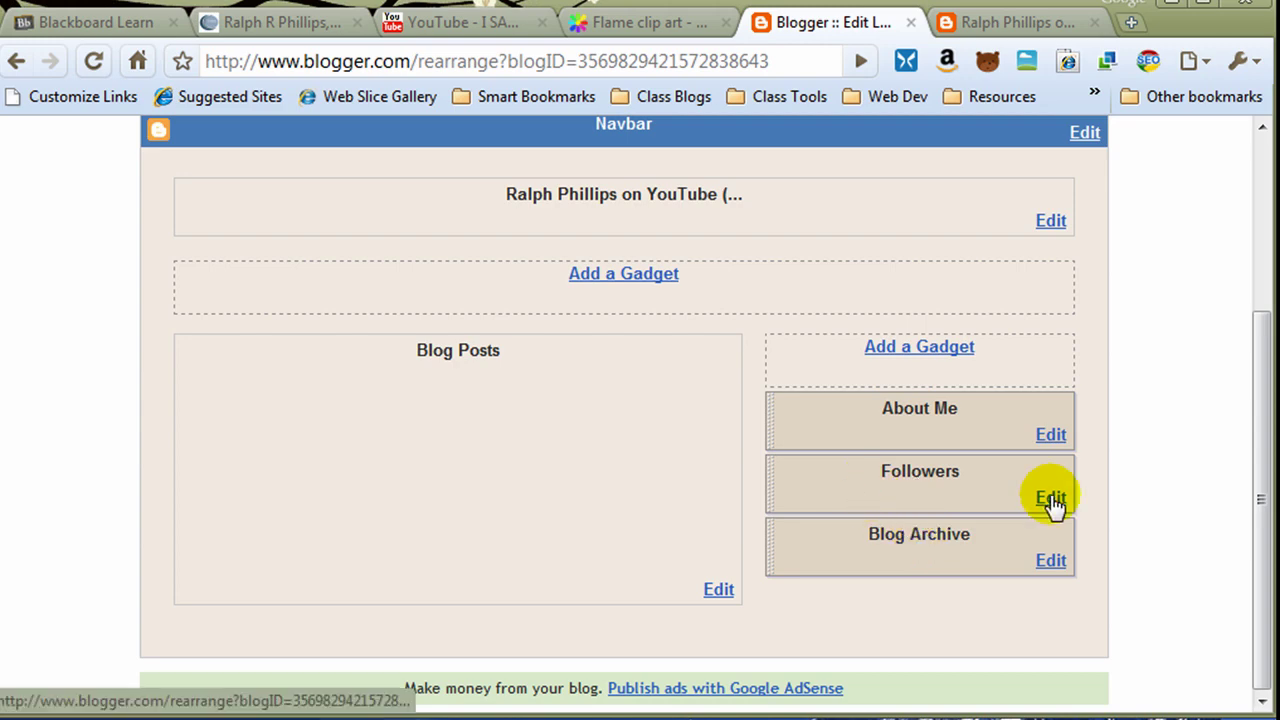
left_click(1050, 497)
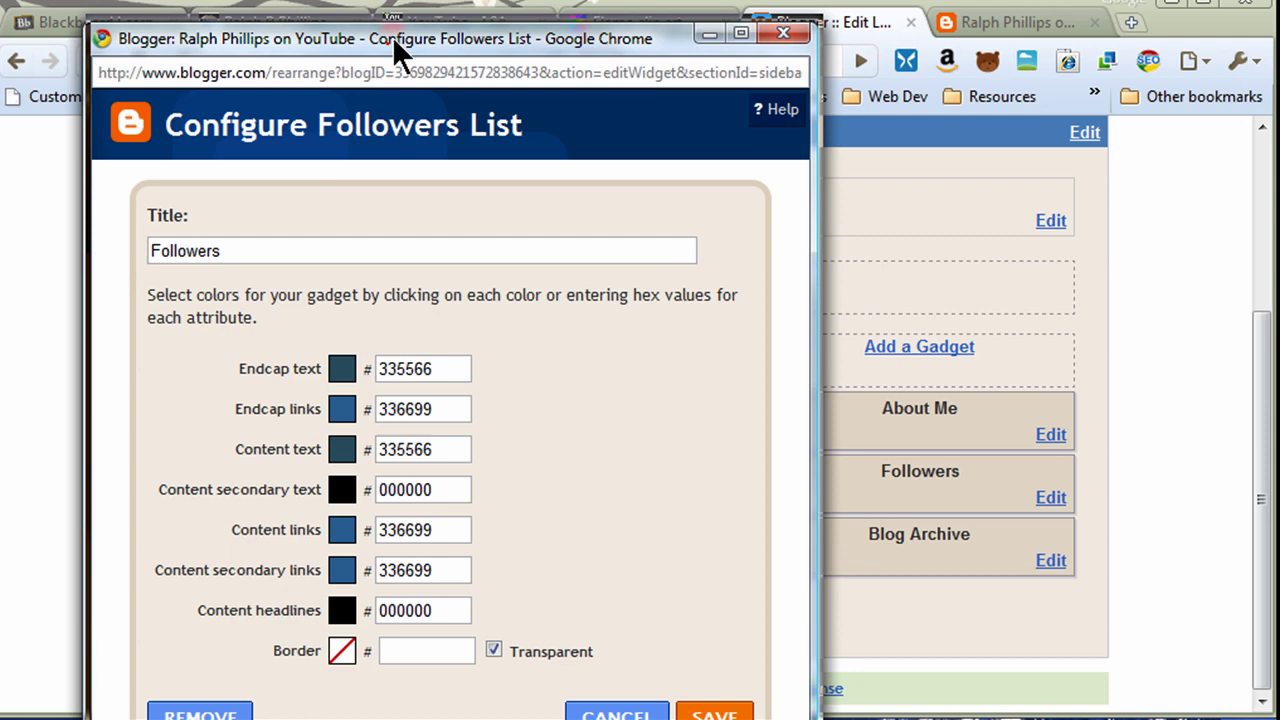
left_click_drag(392, 36, 411, 0)
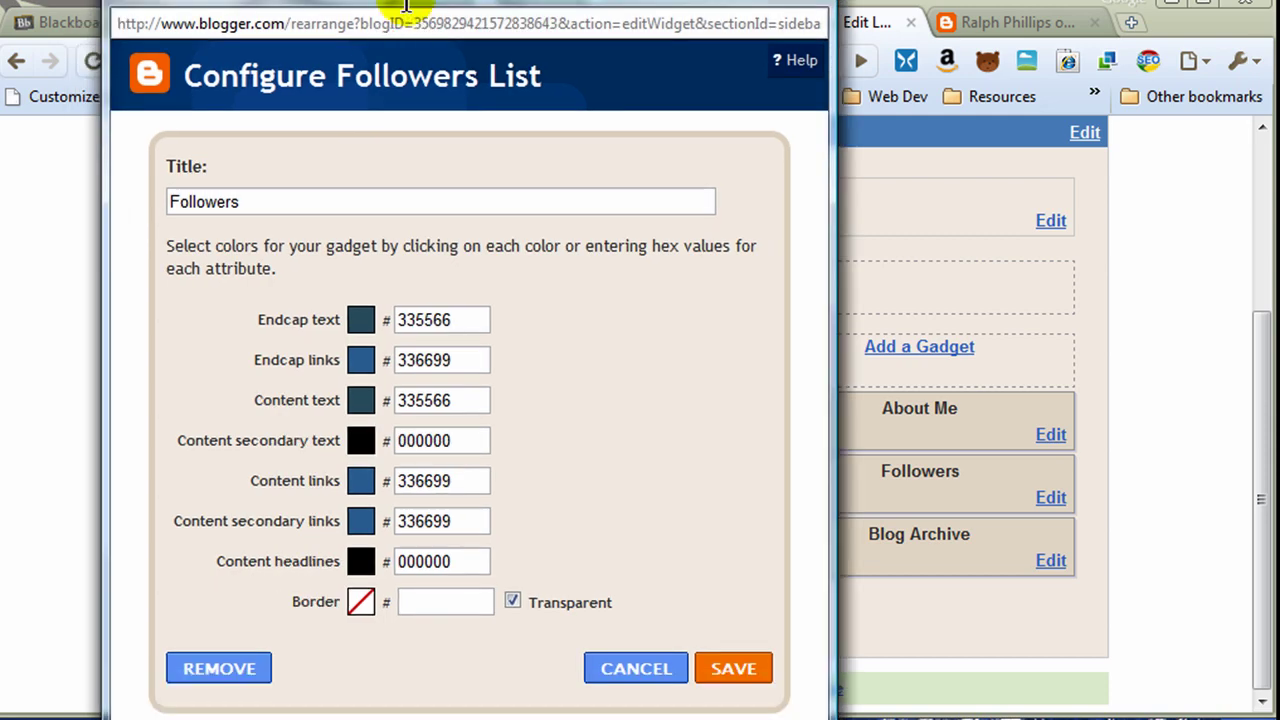
left_click(222, 670)
left_click(484, 440)
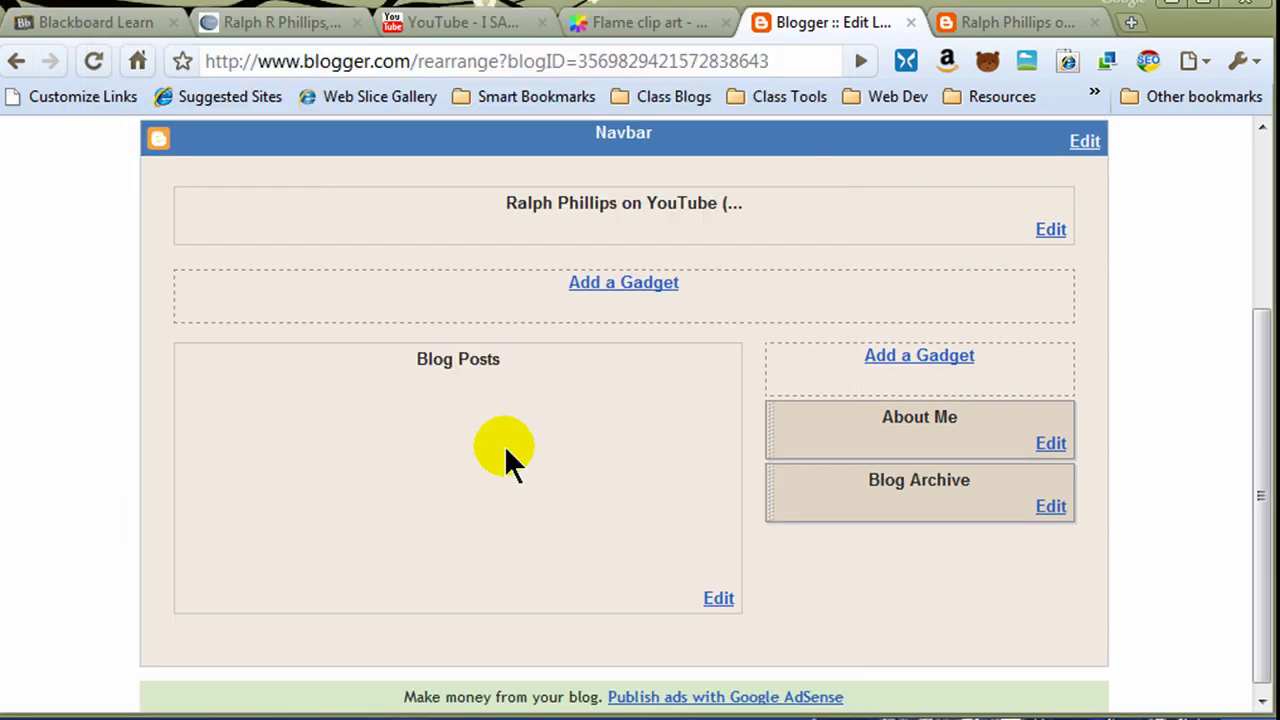
Add a Video Bar gadget to the top of the sidebar
left_click(905, 360)
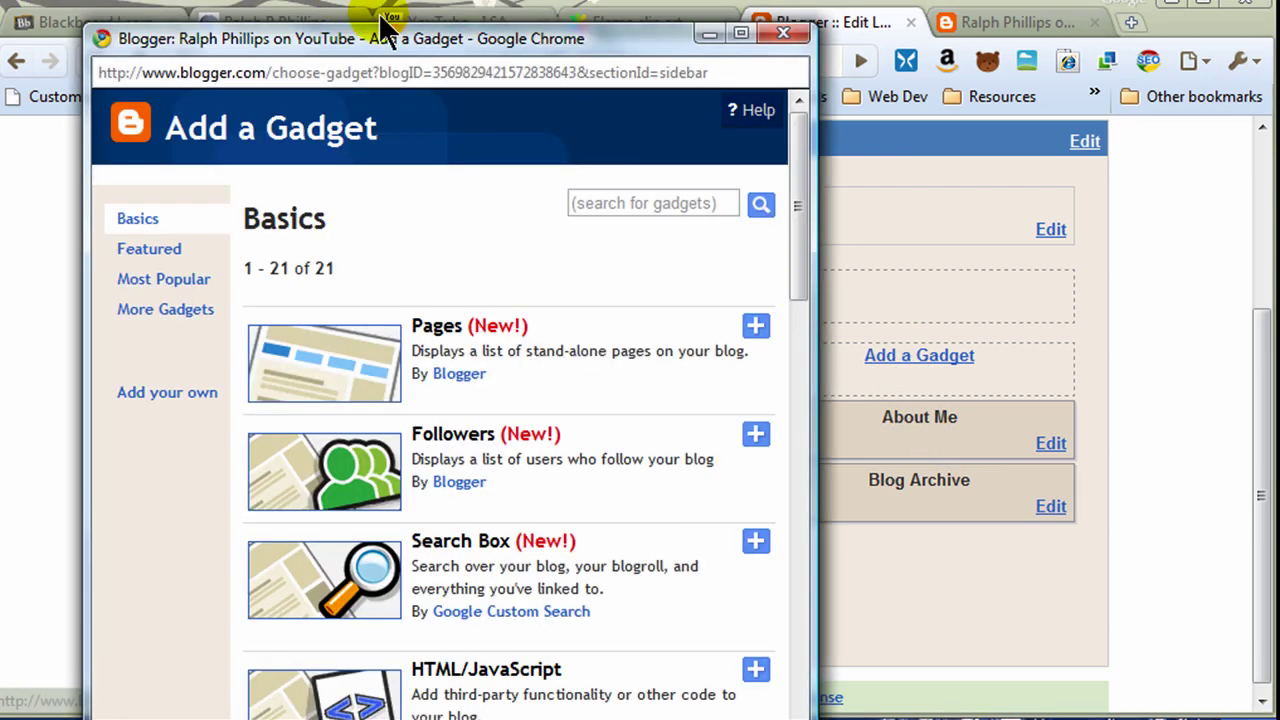
left_click_drag(420, 50, 408, 9)
left_click_drag(787, 132, 772, 400)
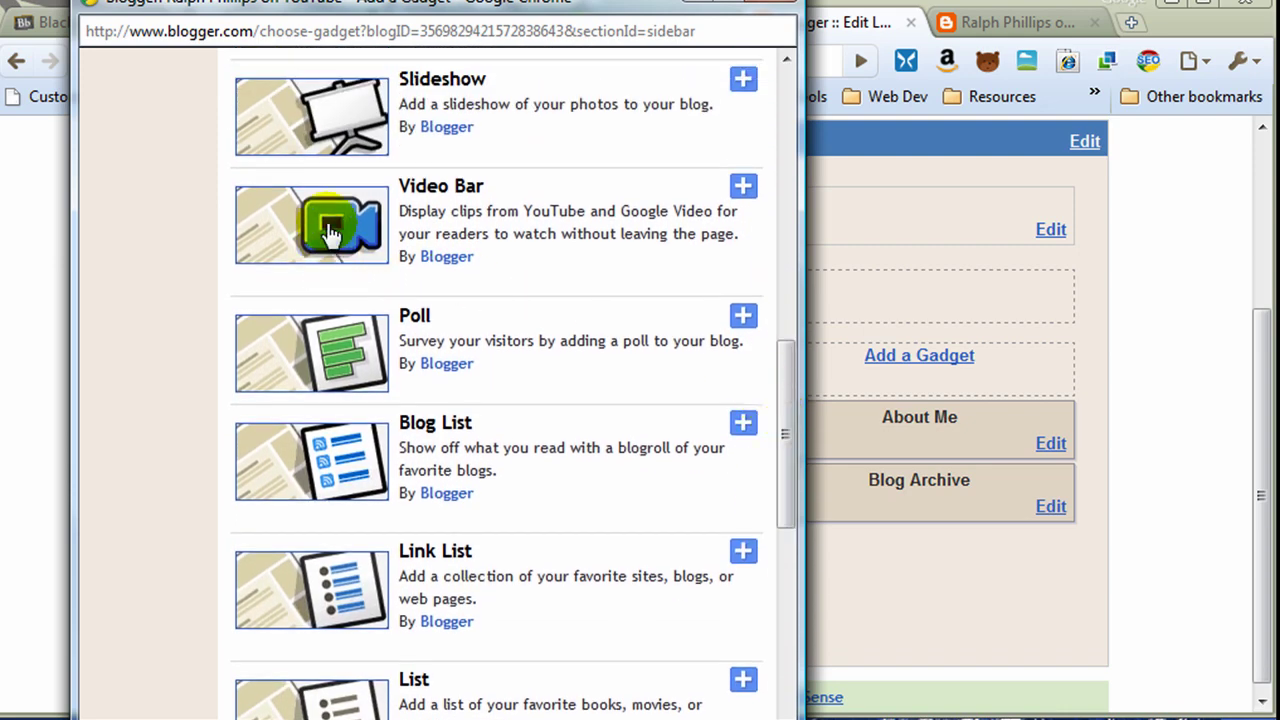
left_click(743, 186)
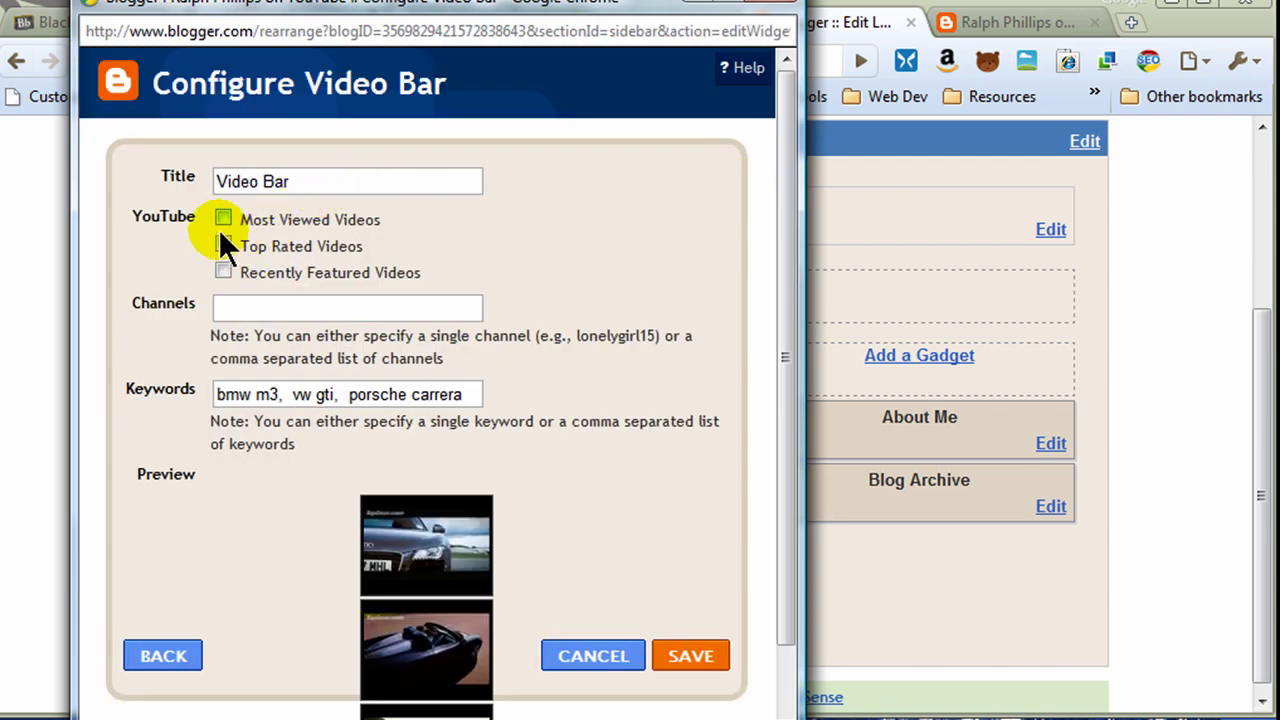
Enter the owner's YouTube channel, clear the sample Keywords, and save the Video Bar
left_click(233, 312)
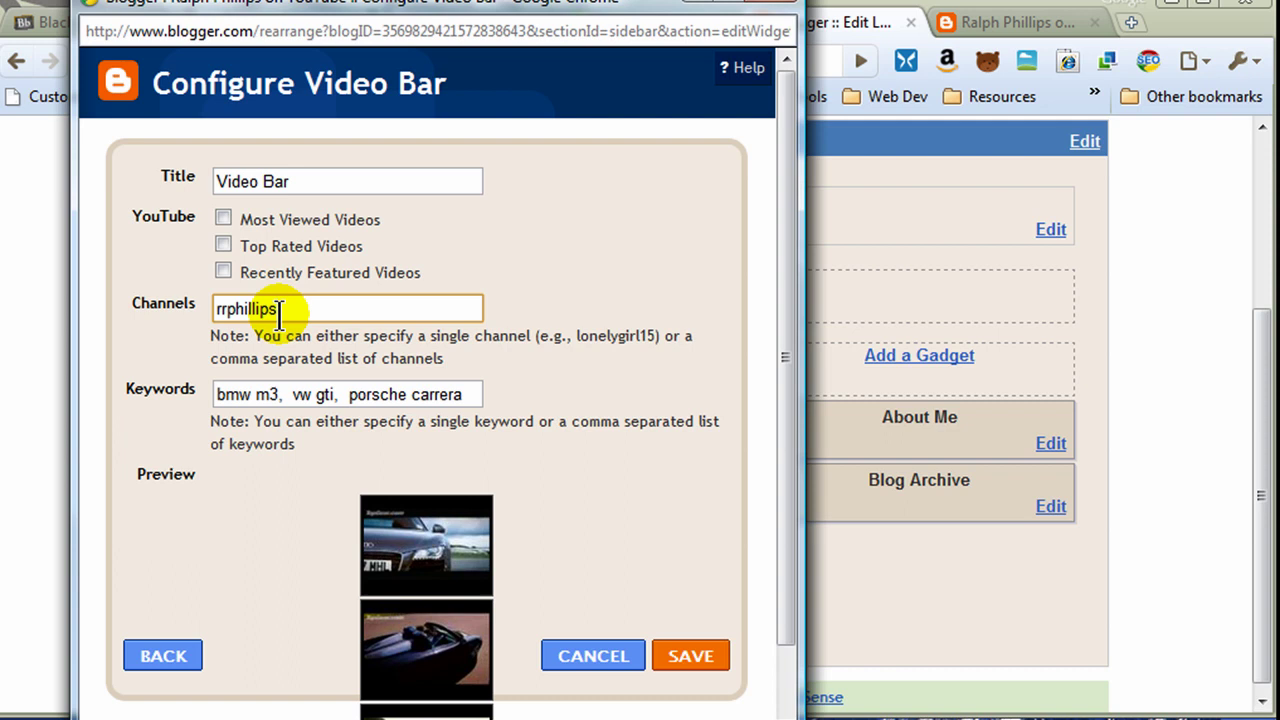
left_click_drag(471, 394, 2, 388)
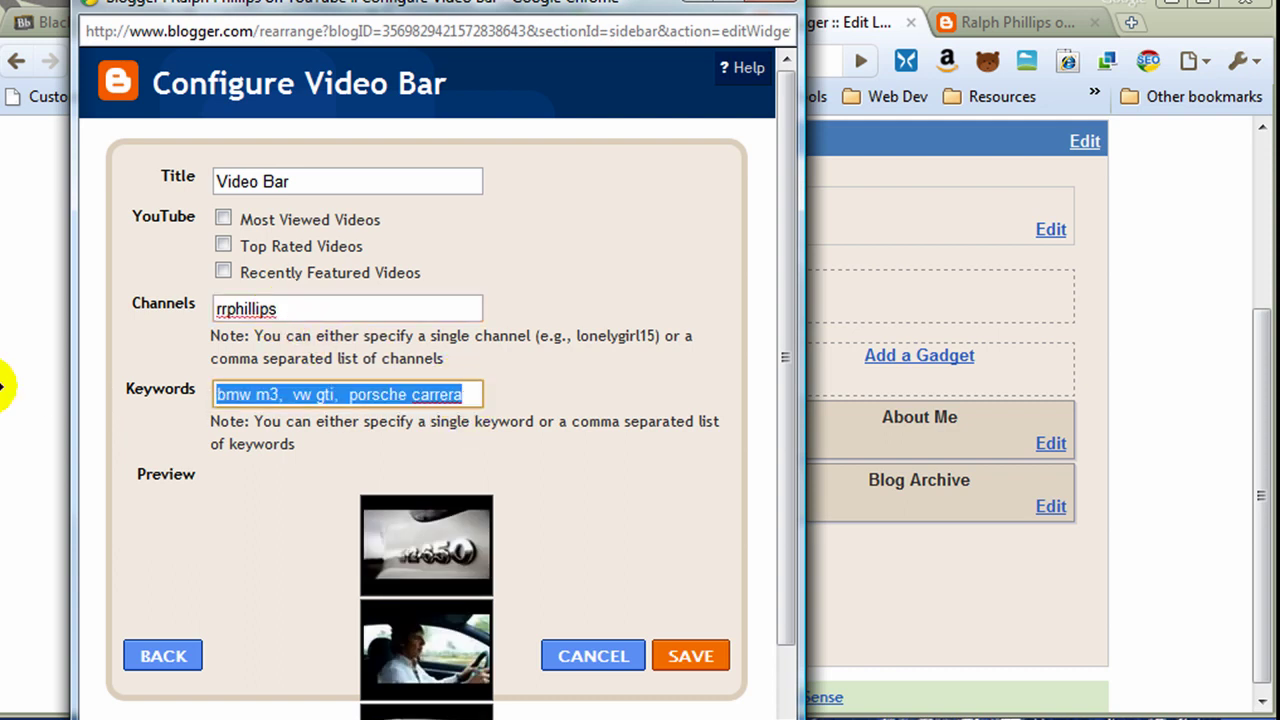
key("BackSpace")
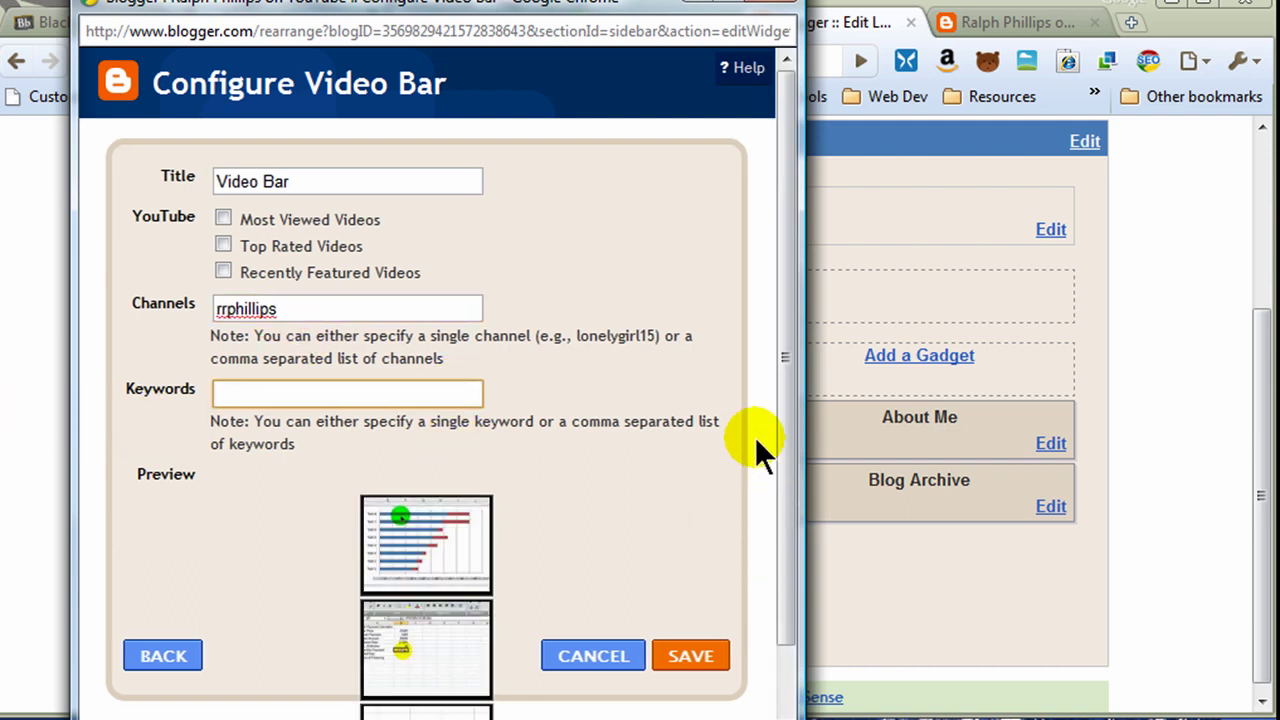
left_click_drag(780, 400, 771, 542)
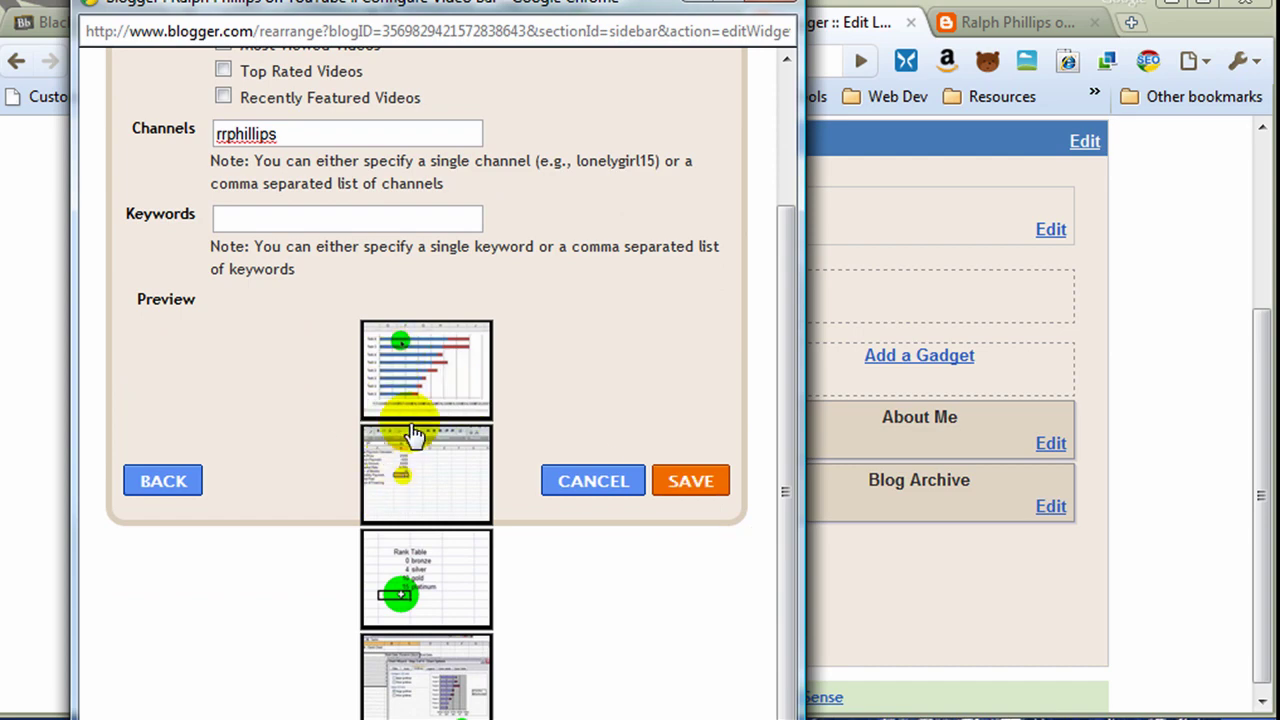
left_click(695, 481)
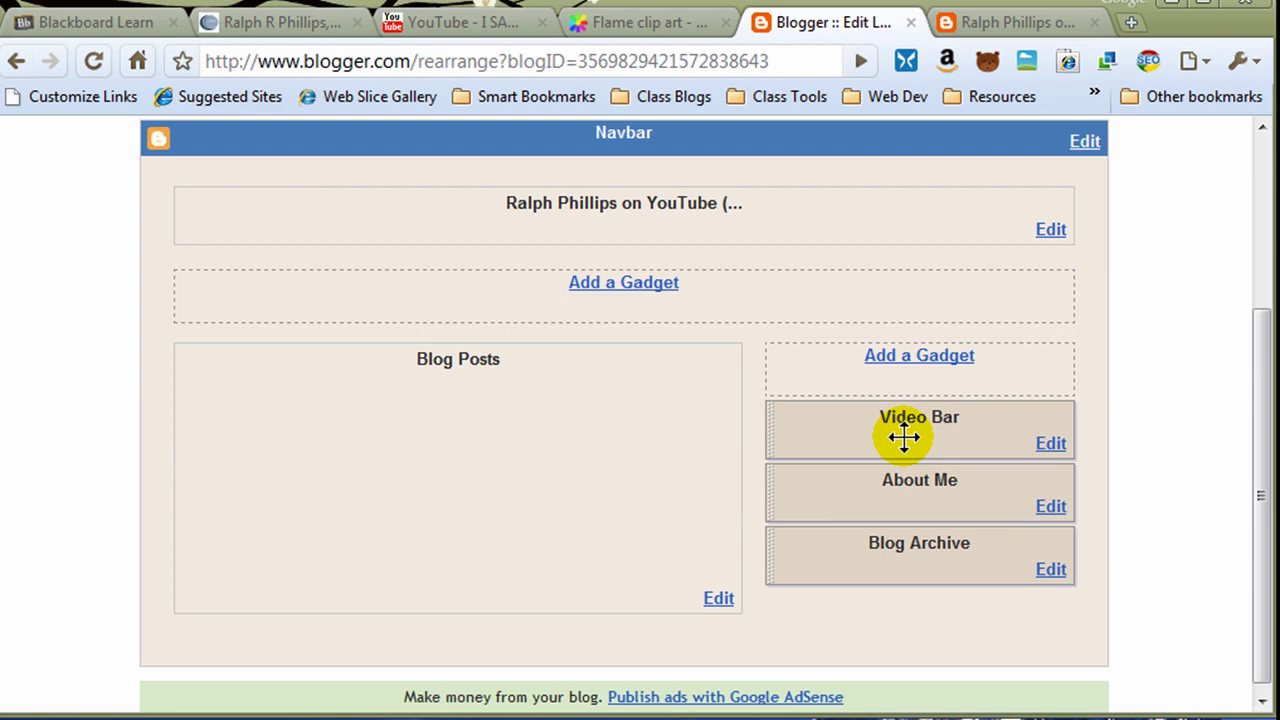
Scroll the Layout page to review the saved Video Bar, About Me and Blog Archive sidebar
scroll(1260, 423, "up", 2)
left_click_drag(1260, 423, 1265, 495)
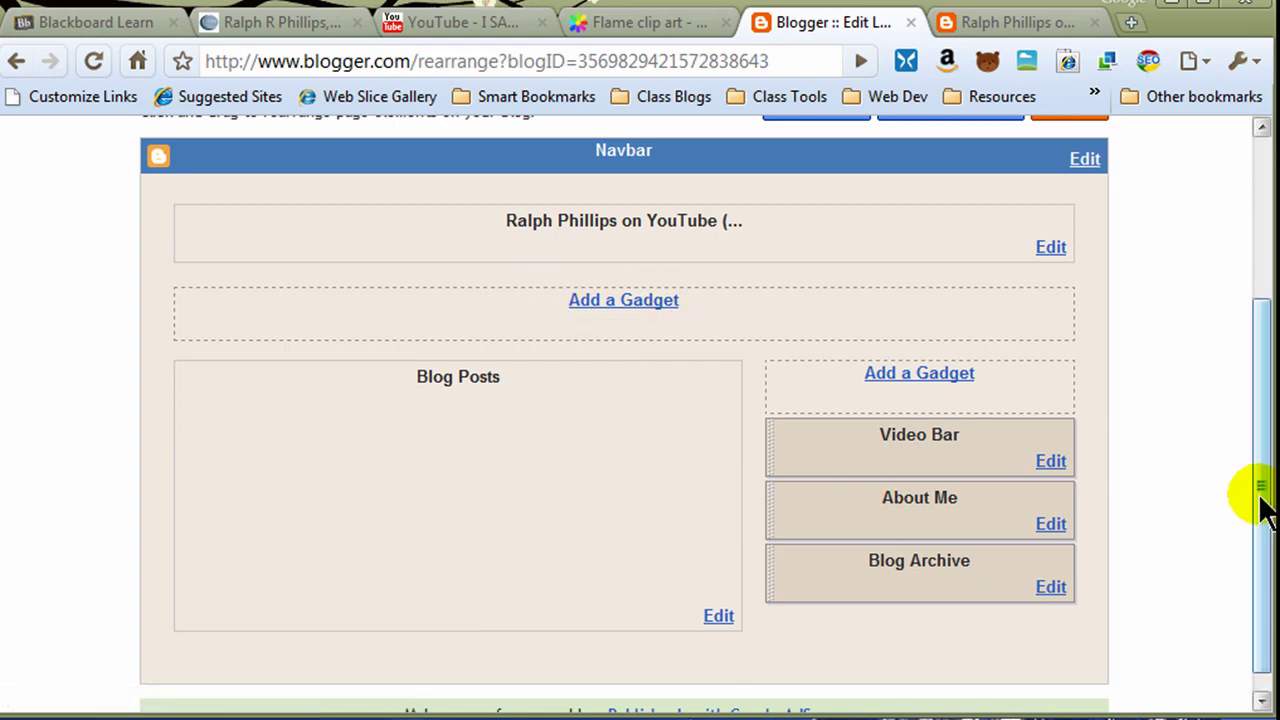
scroll(1265, 510, "down", 1)
scroll(1243, 606, "up", 1)
scroll(1240, 600, "down", 1)
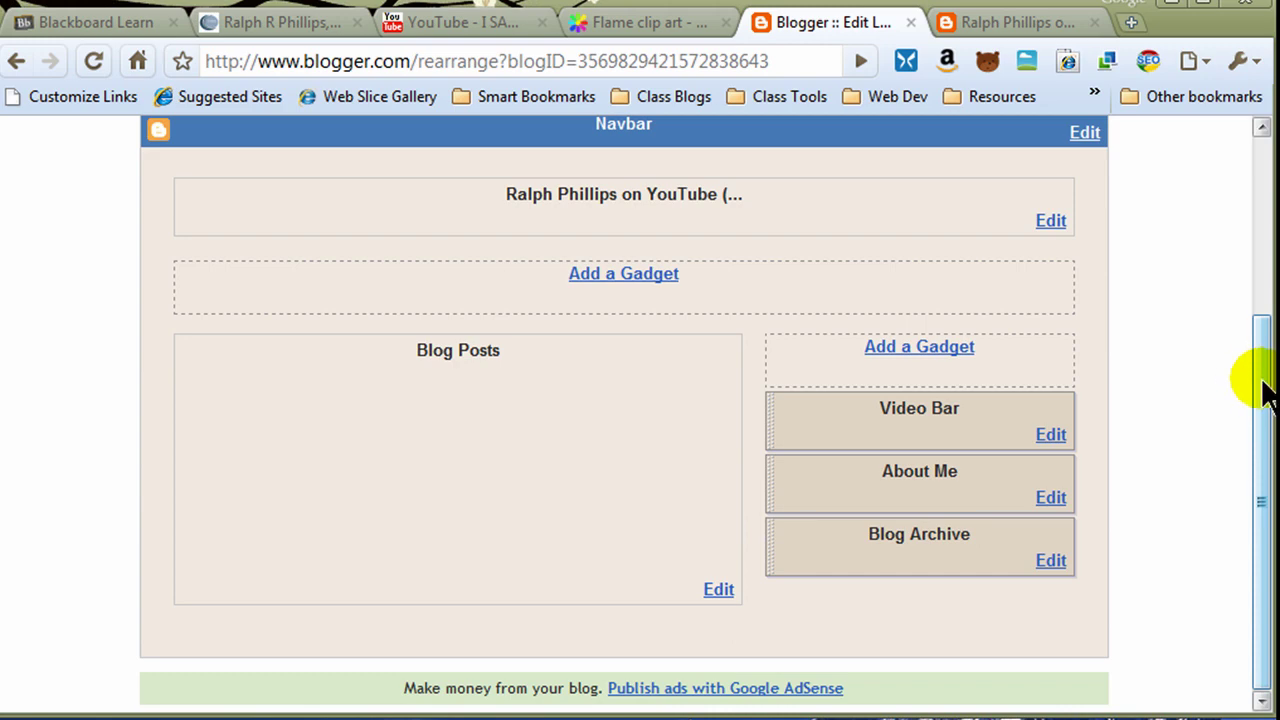
left_click_drag(1265, 390, 1255, 250)
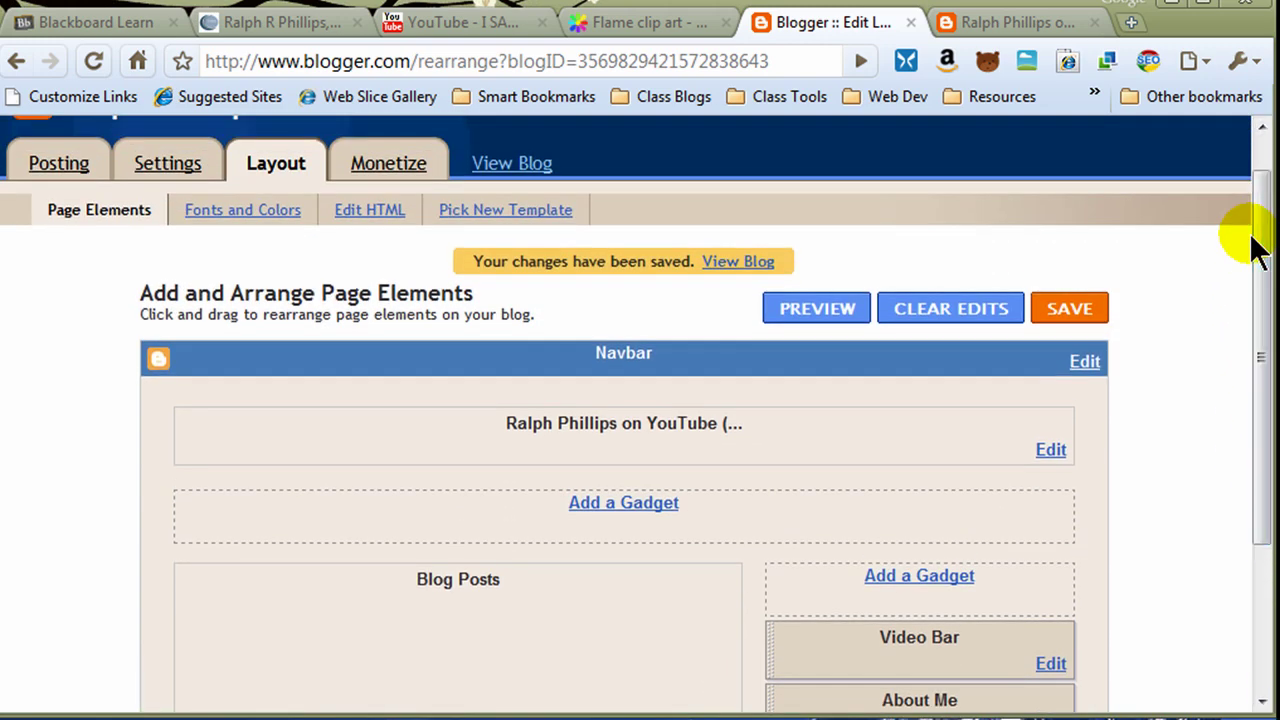
Browse the Pick New Template list, then open the Edit HTML template editor
left_click(492, 212)
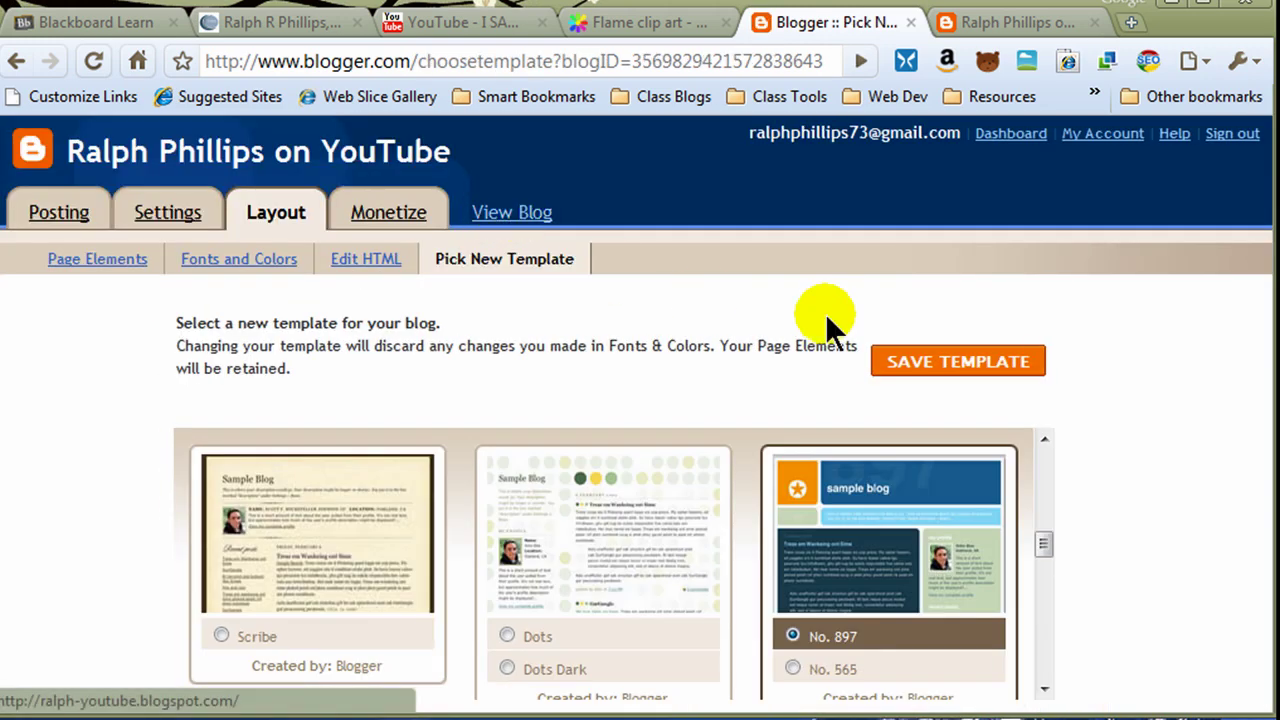
left_click_drag(1043, 541, 1040, 449)
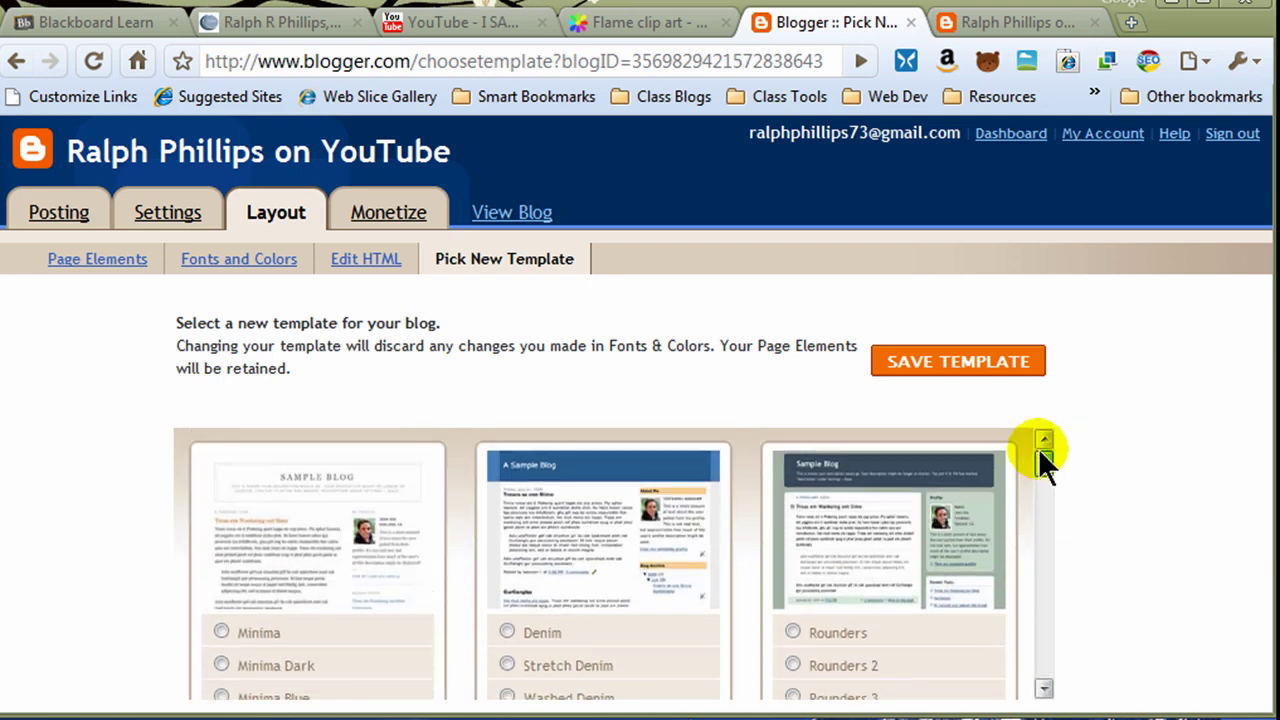
left_click(367, 263)
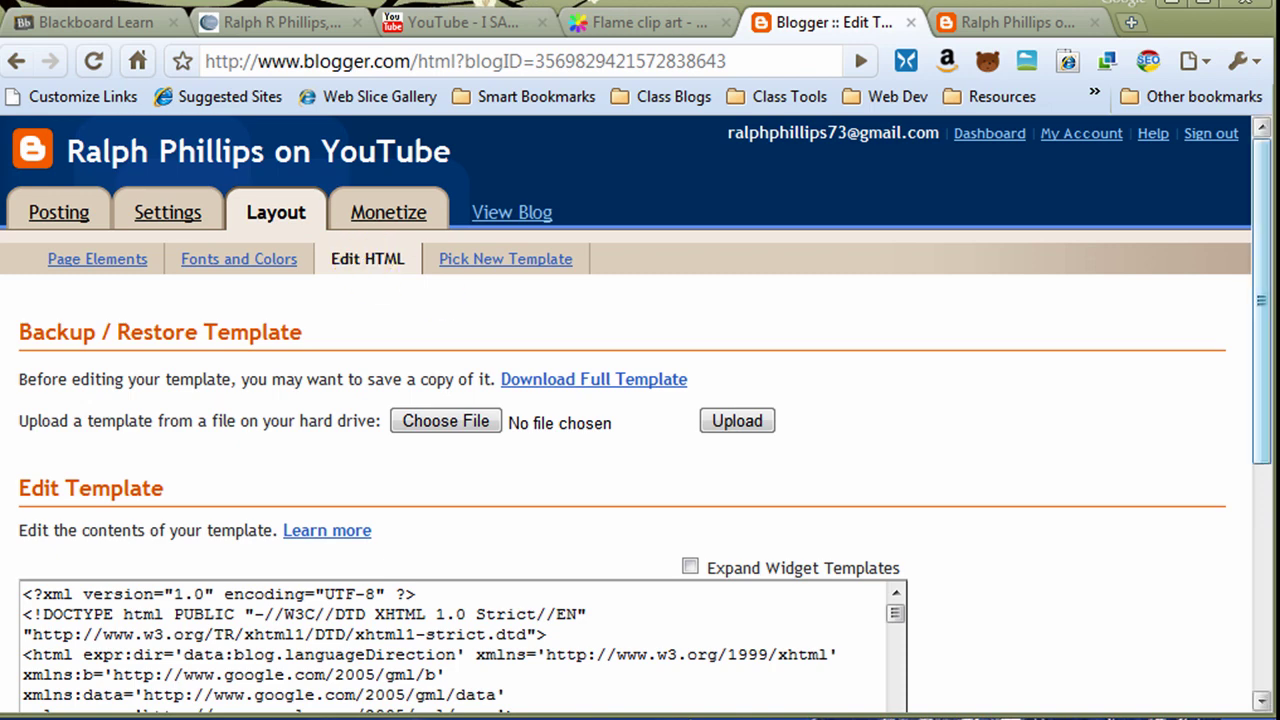
left_click_drag(1261, 330, 1260, 491)
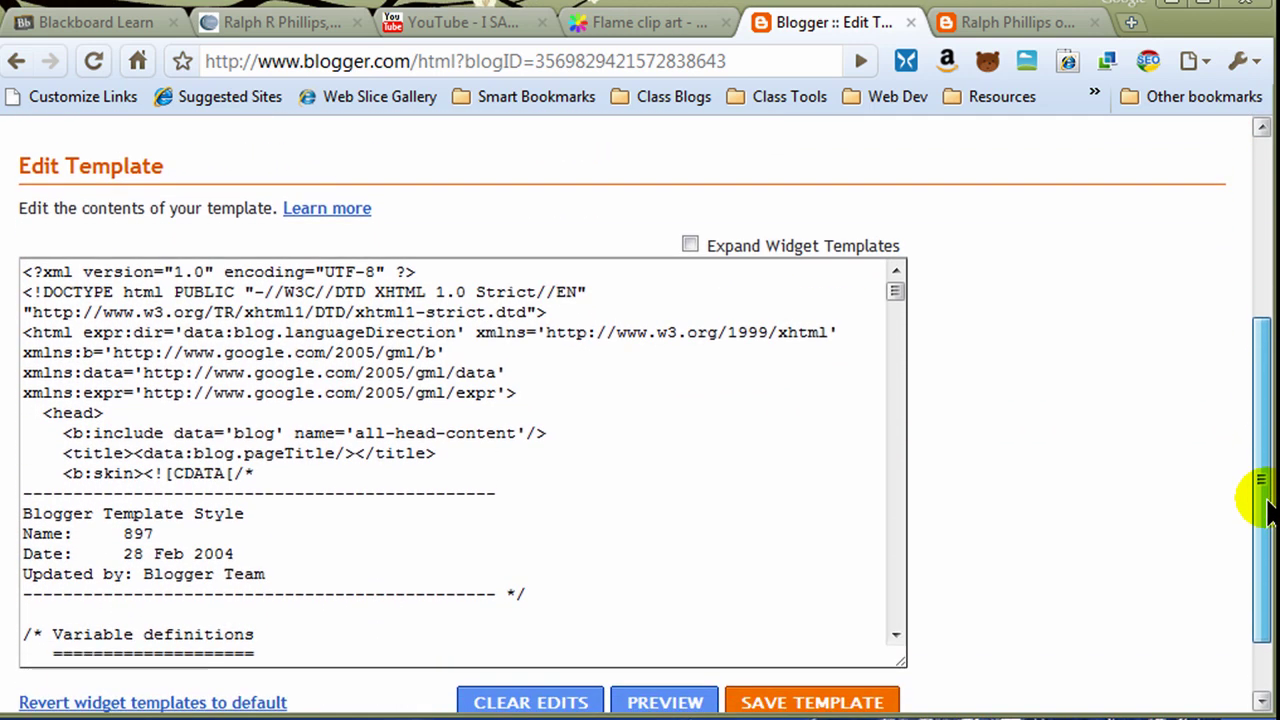
mouse_move(897, 290)
left_mouse_down()
mouse_move(901, 432)
mouse_move(899, 298)
mouse_move(903, 312)
left_mouse_up()
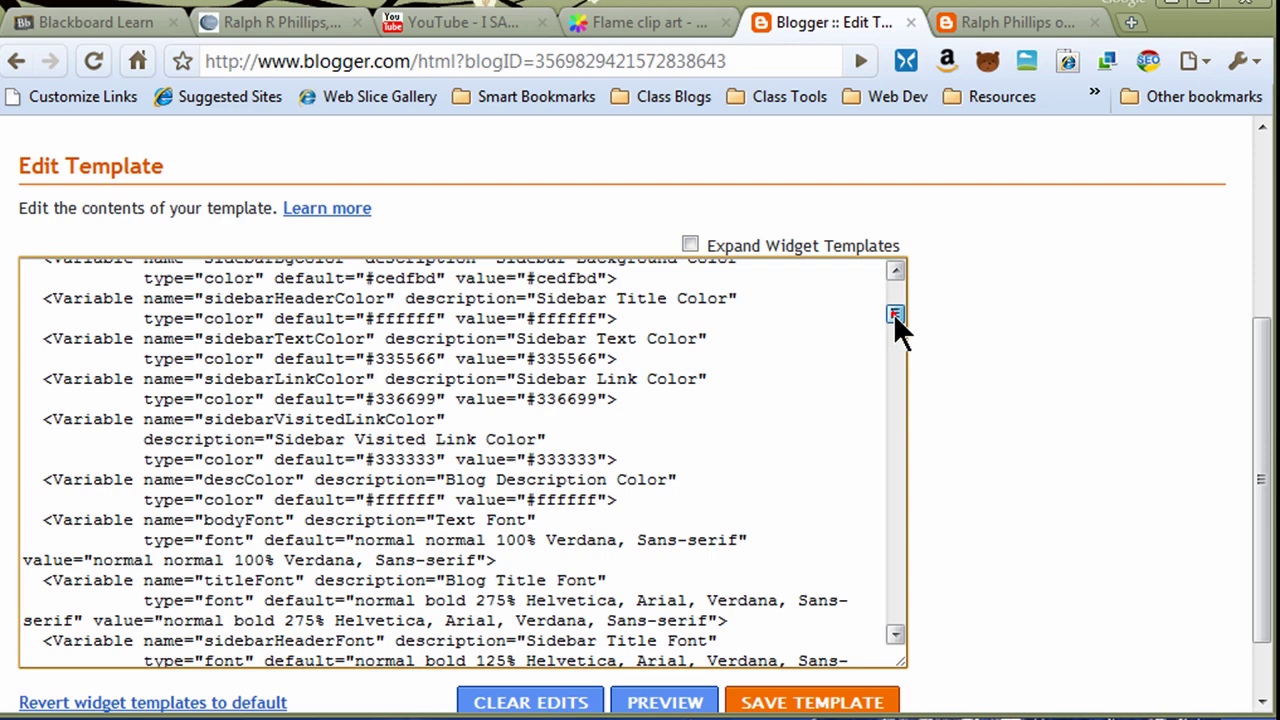
left_click_drag(893, 313, 901, 286)
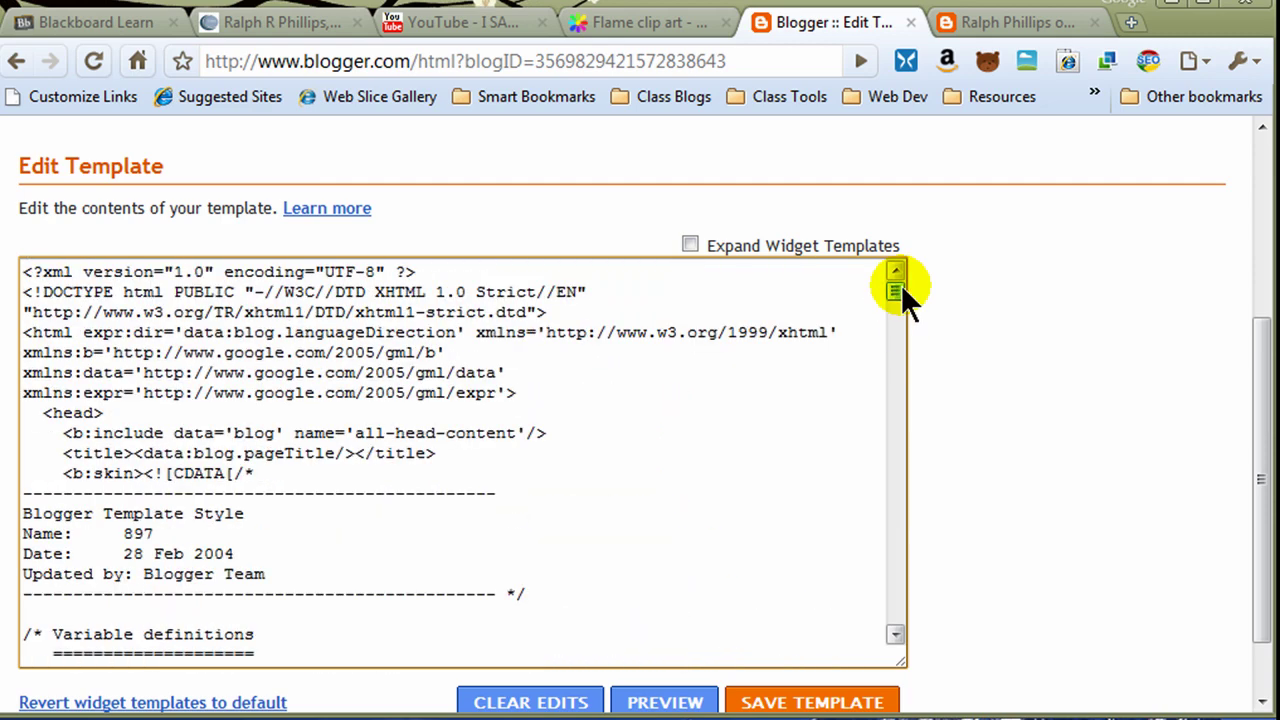
left_click_drag(1260, 334, 1260, 400)
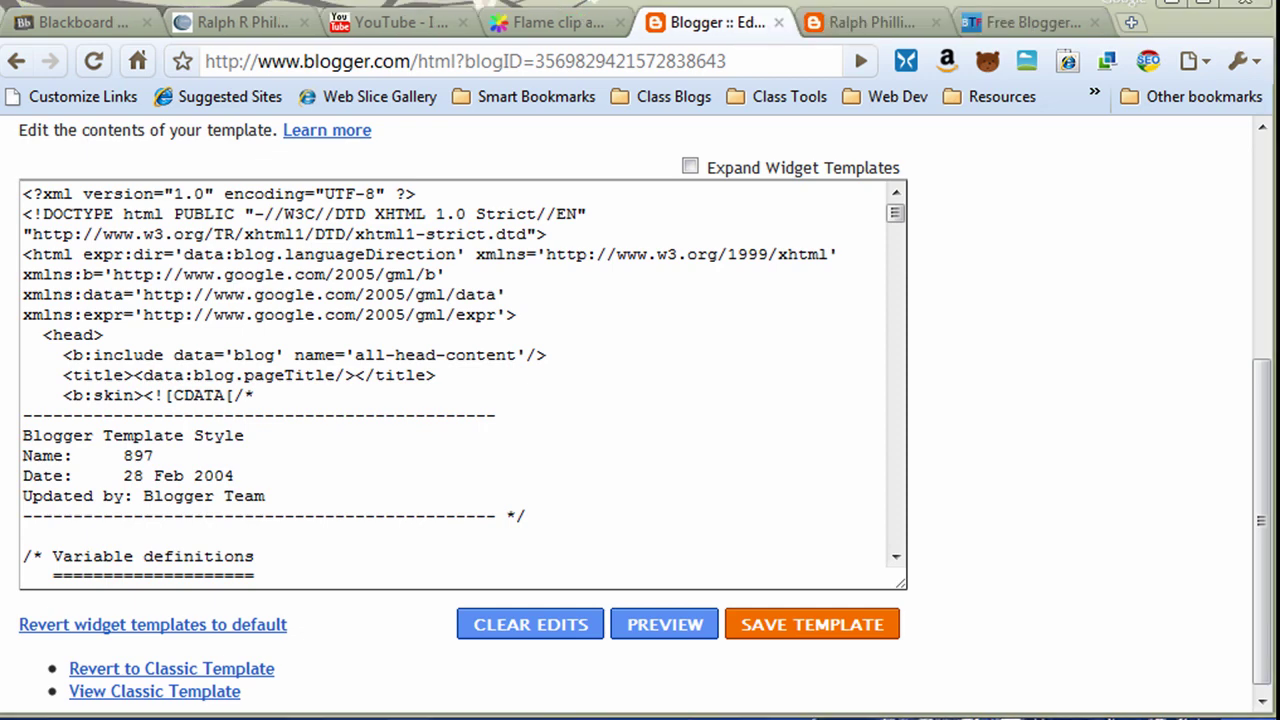
Go back to BloggerTemplatesFree, open the BCute template page and download BCute.zip
left_click(1020, 22)
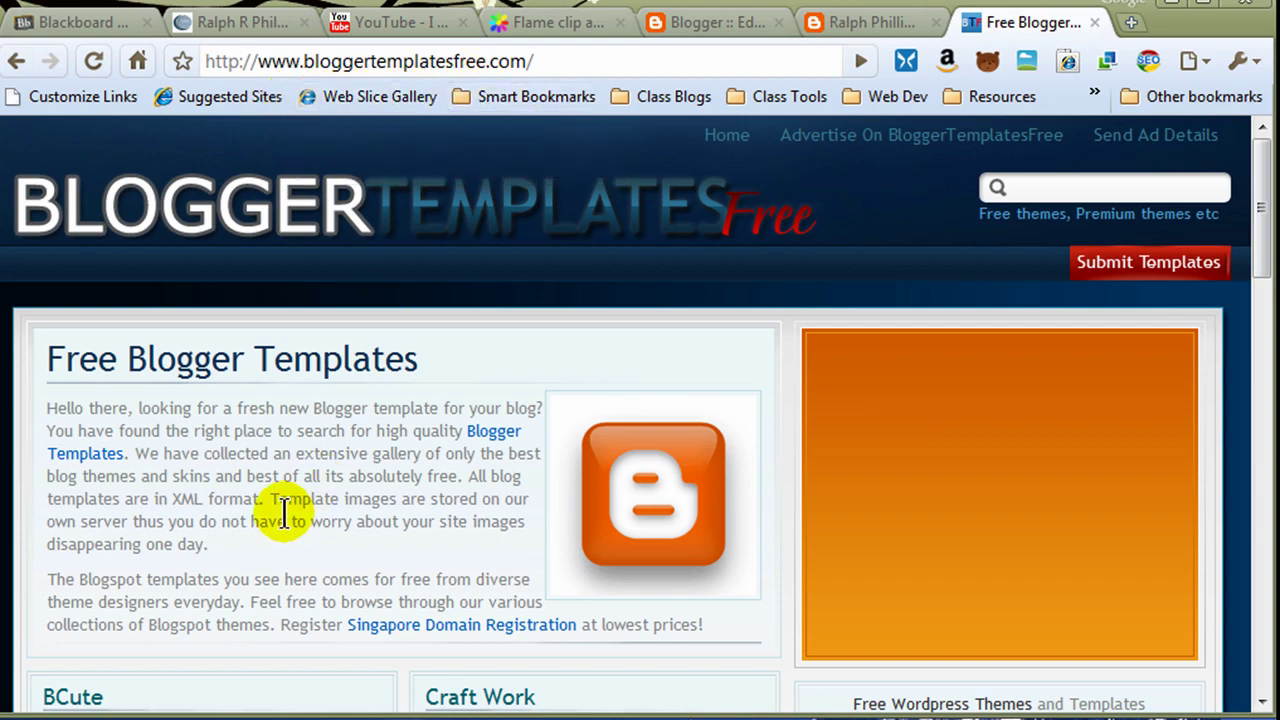
scroll(286, 508, "down", 5)
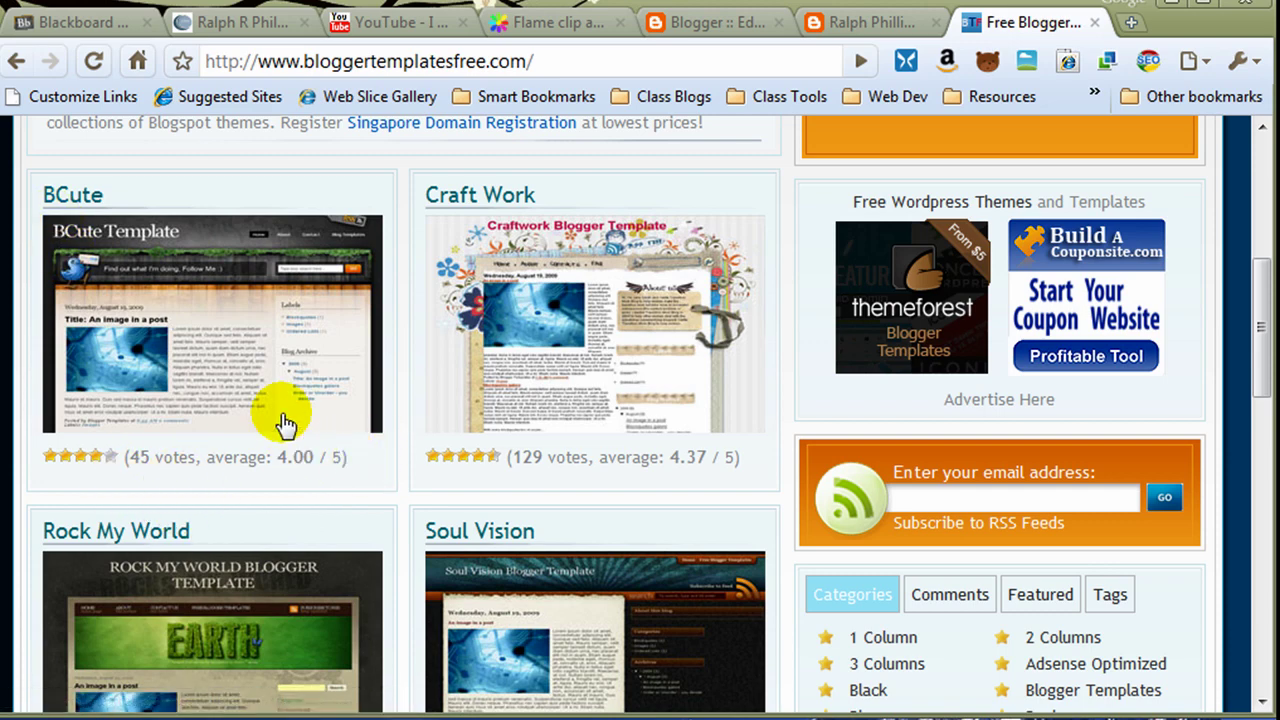
scroll(280, 420, "down", 1)
left_click(205, 320)
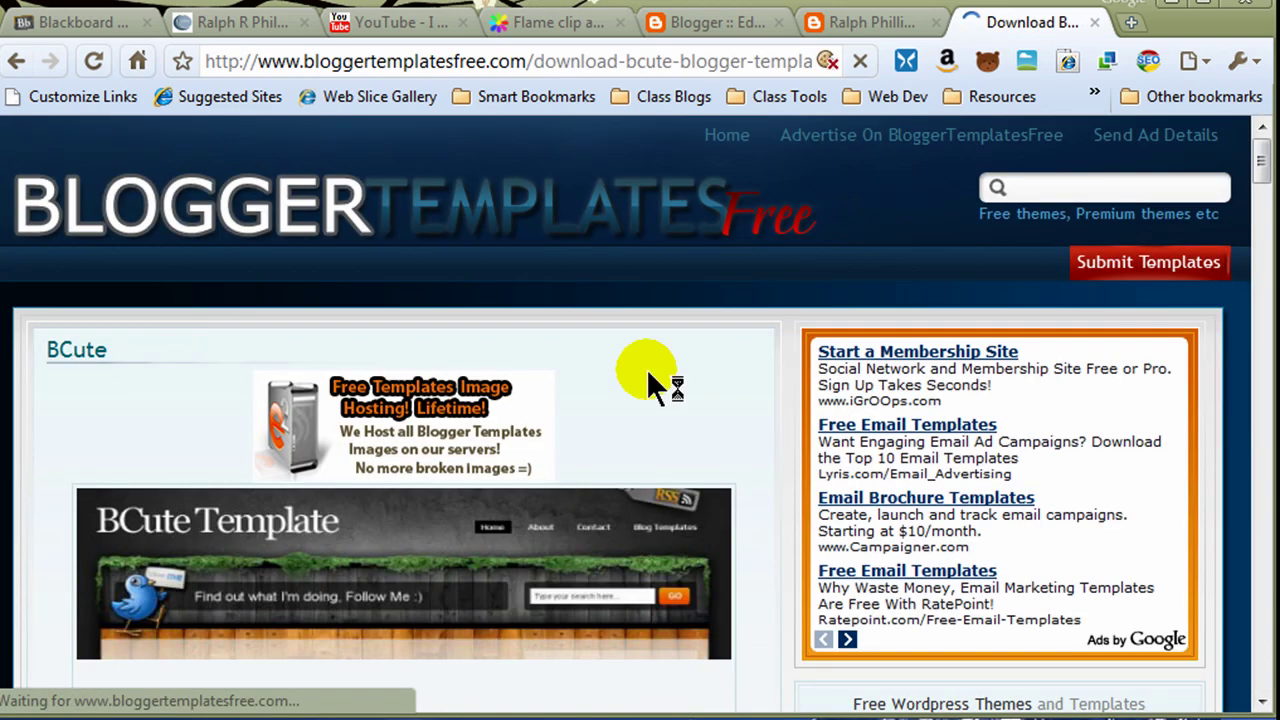
left_click_drag(1262, 170, 1260, 244)
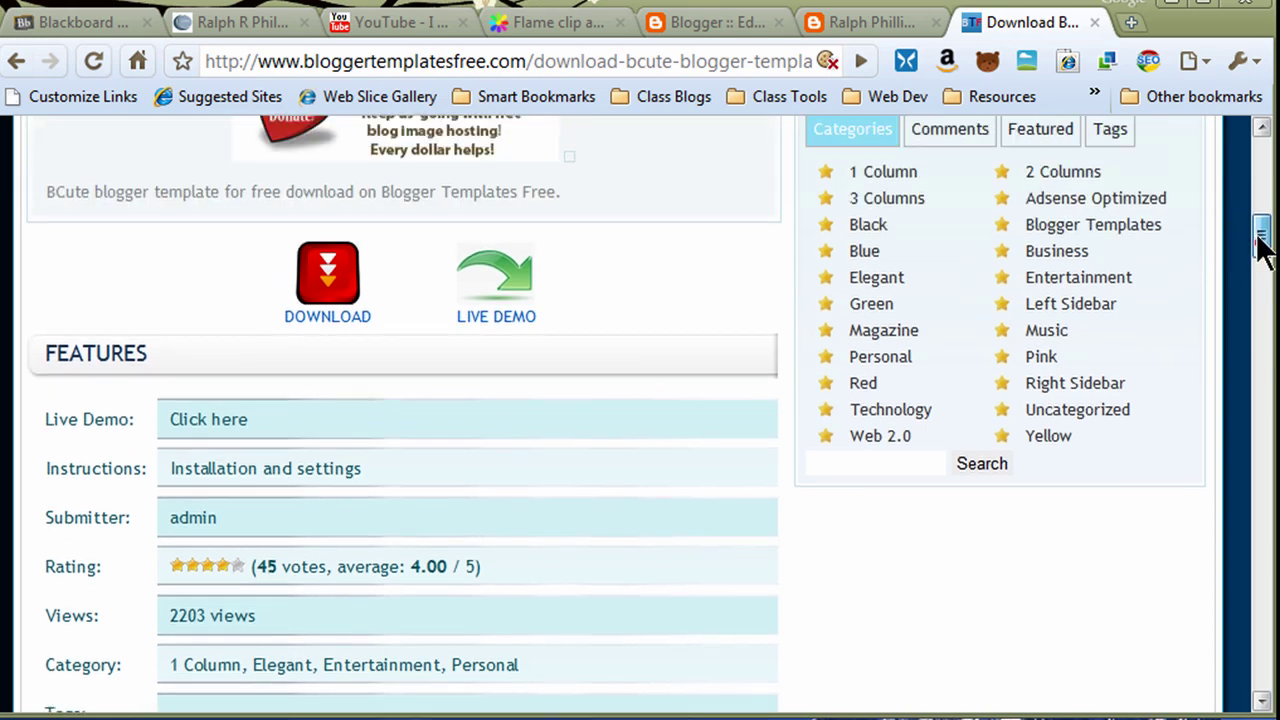
left_click(320, 283)
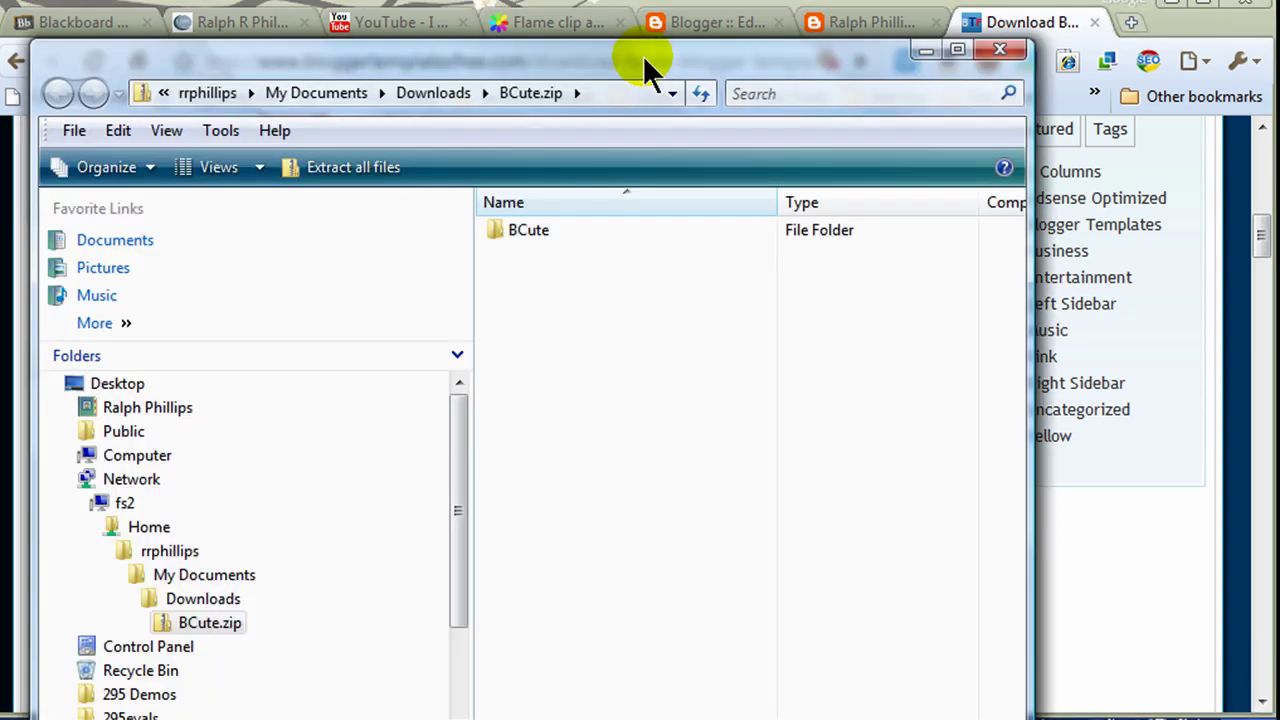
Browse the BCute folder and its images folder inside BCute.zip, ending back in BCute
double_click(511, 236)
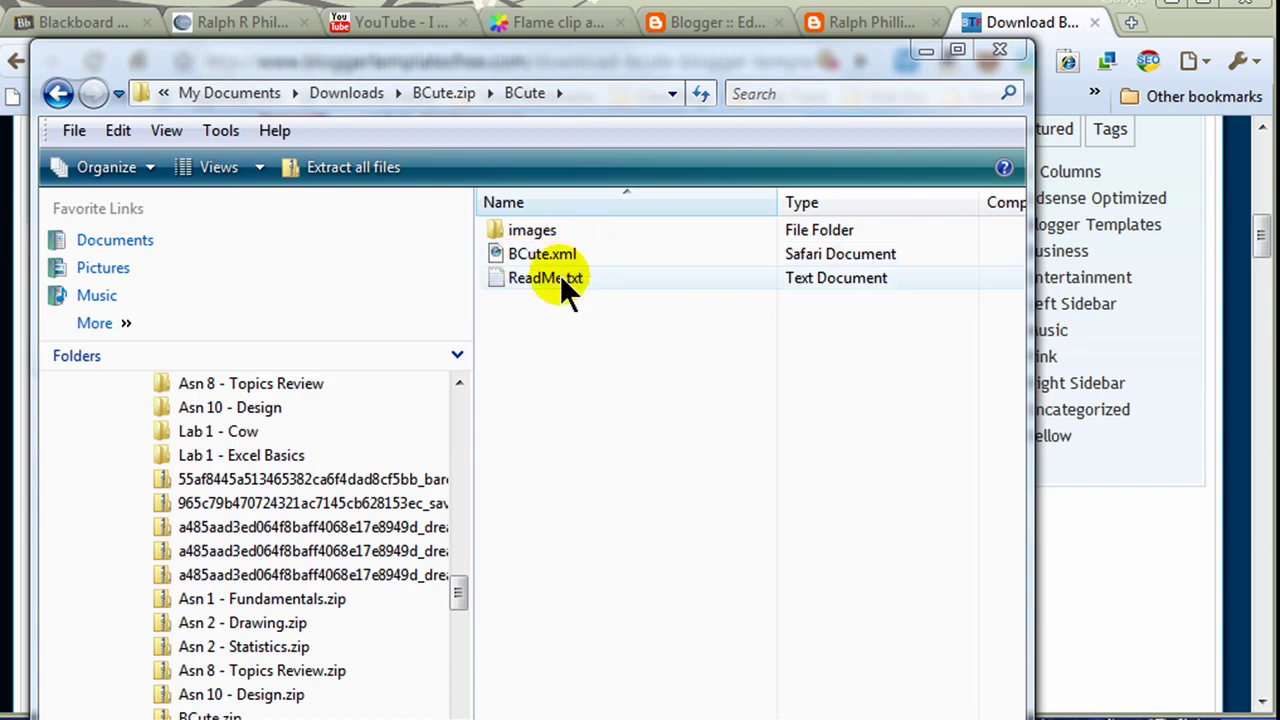
double_click(528, 229)
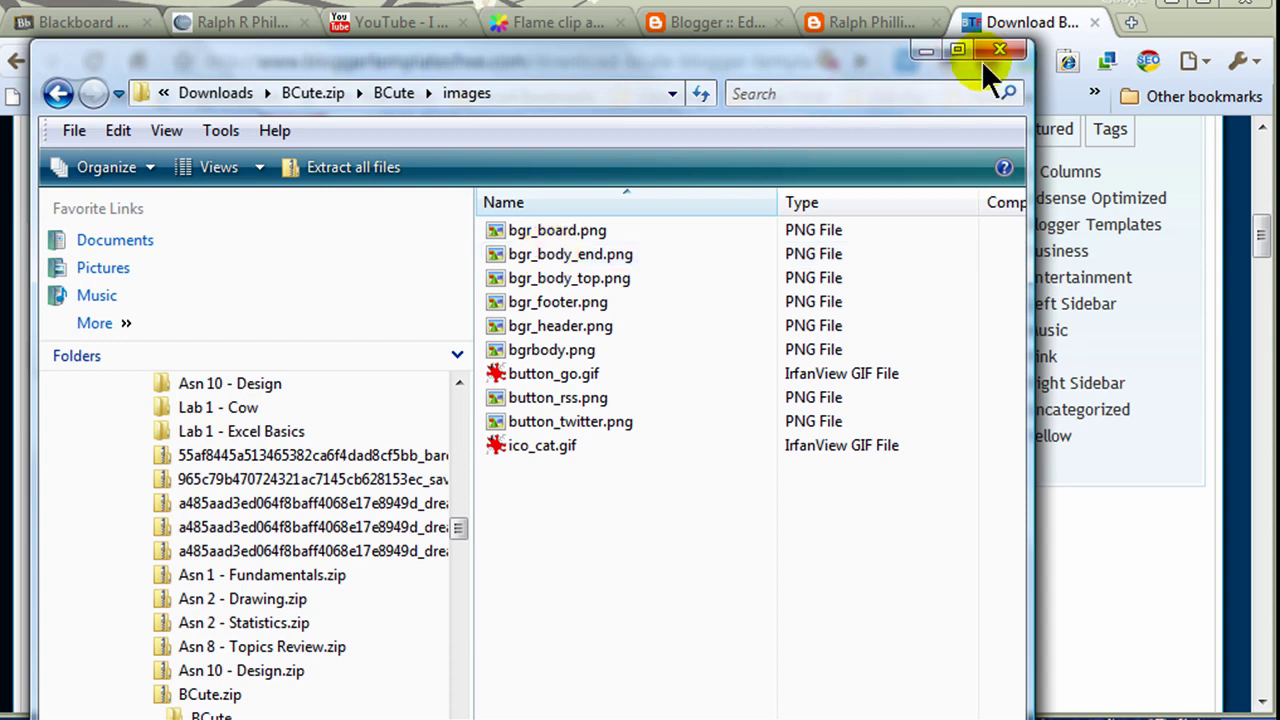
left_click(58, 95)
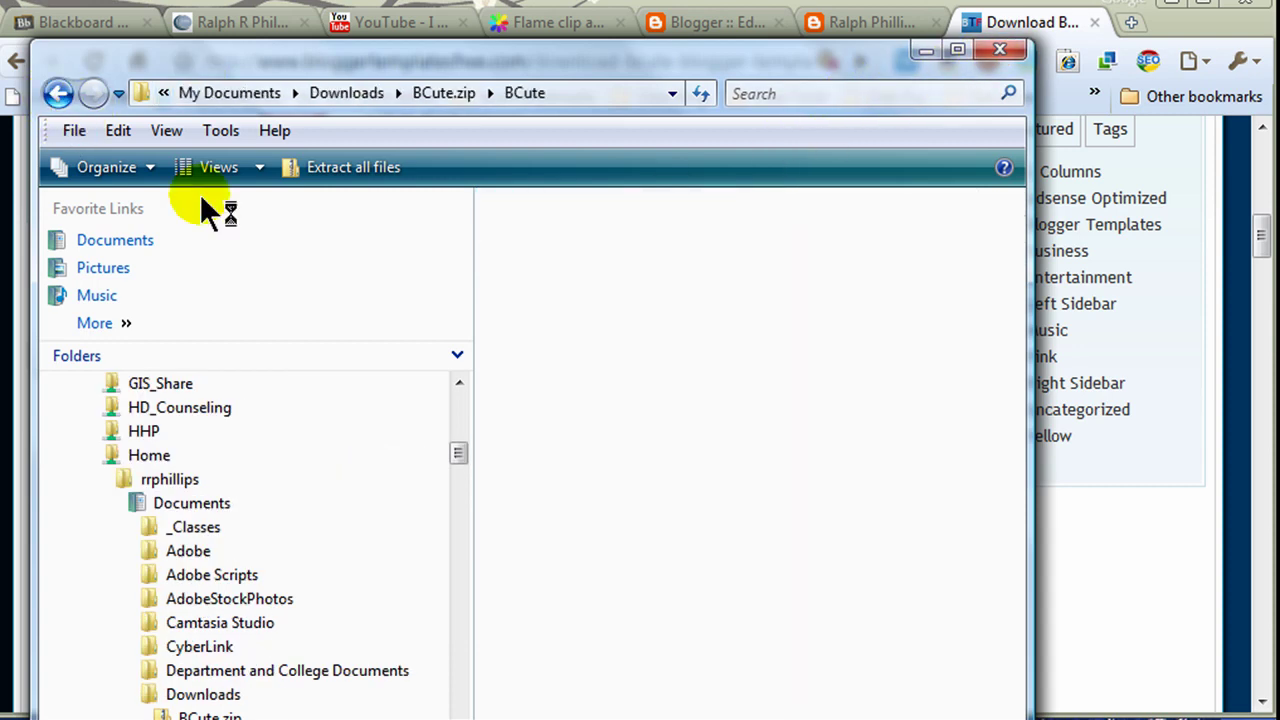
double_click(543, 279)
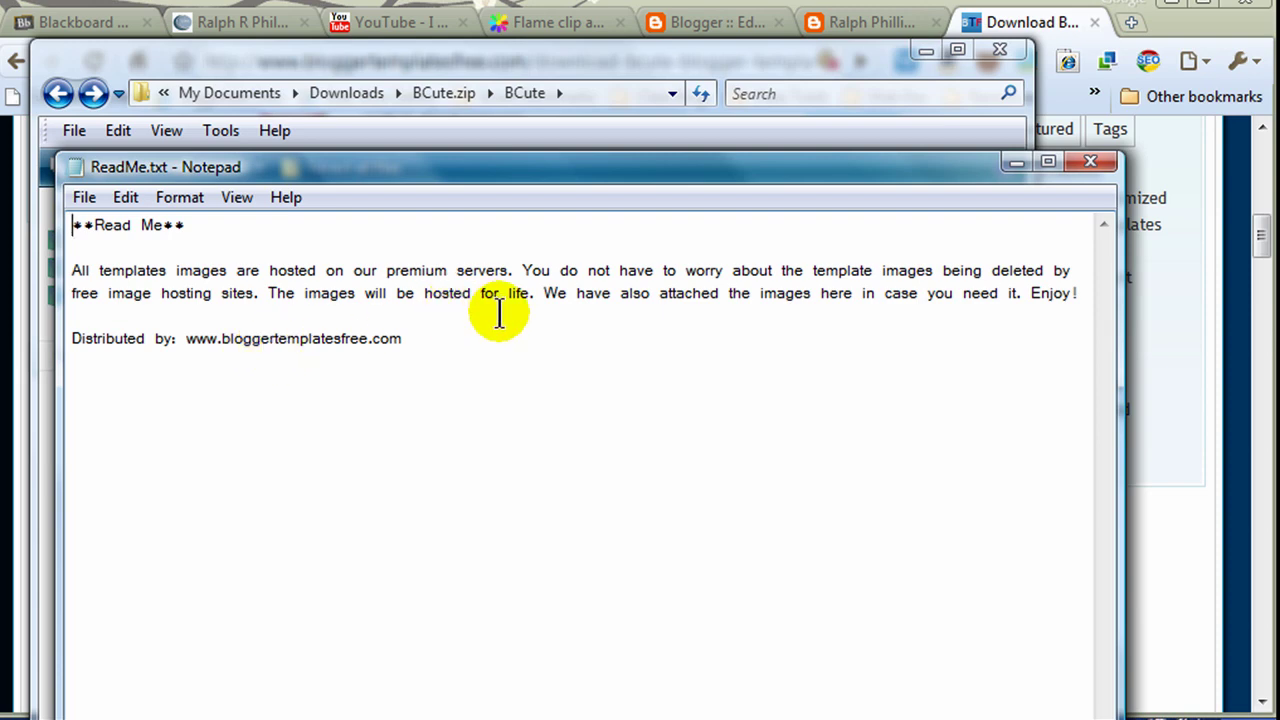
left_click(1097, 161)
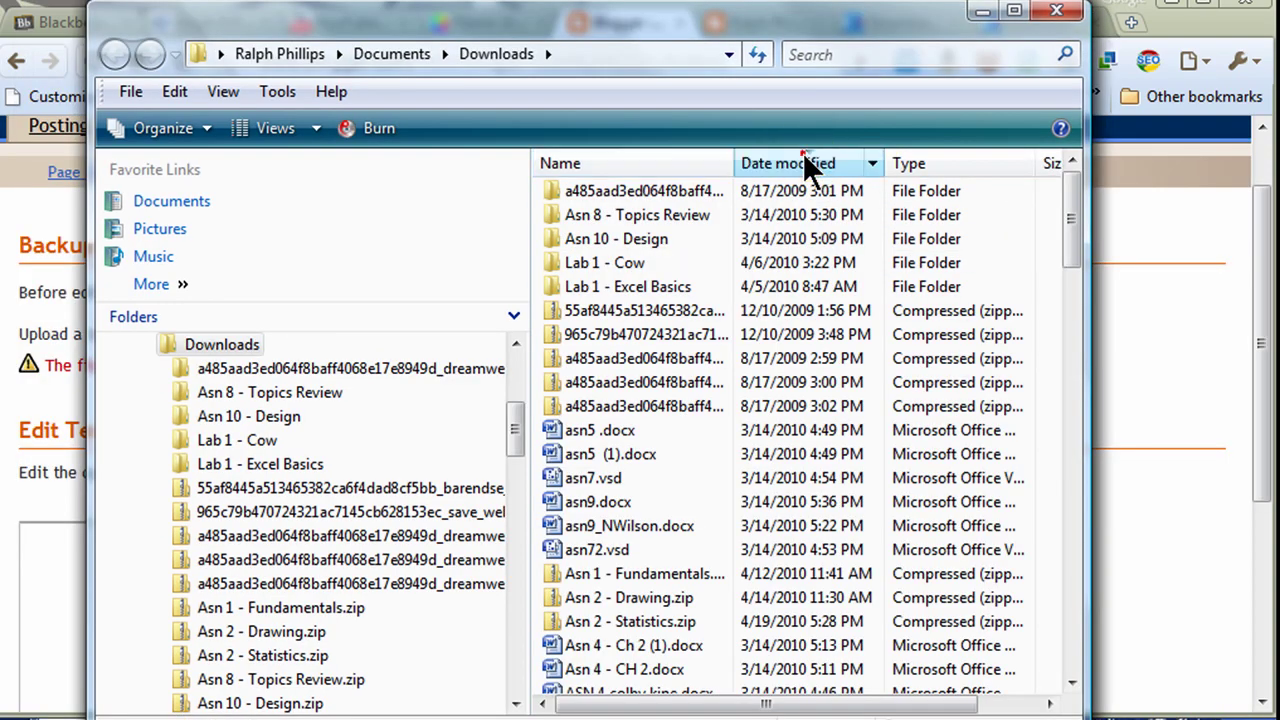
Extract BCute.zip into Downloads\BCute and close the extracted folder window
left_click(800, 163)
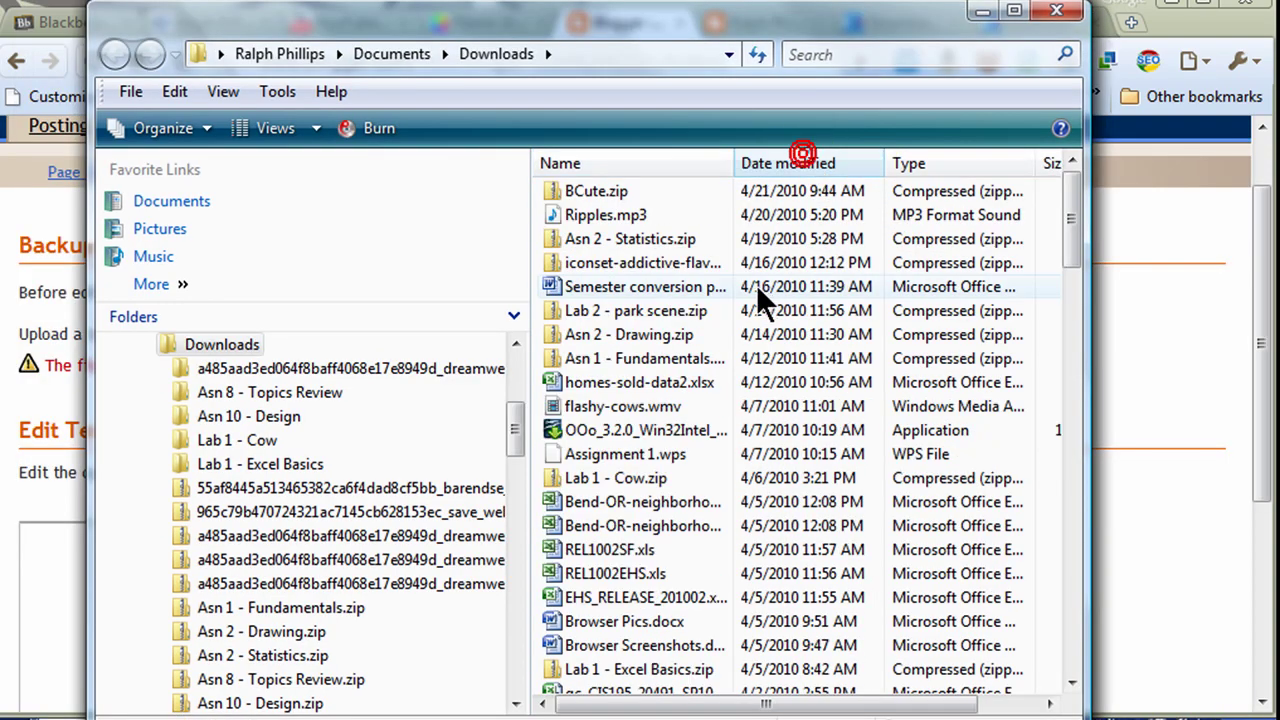
right_click(604, 197)
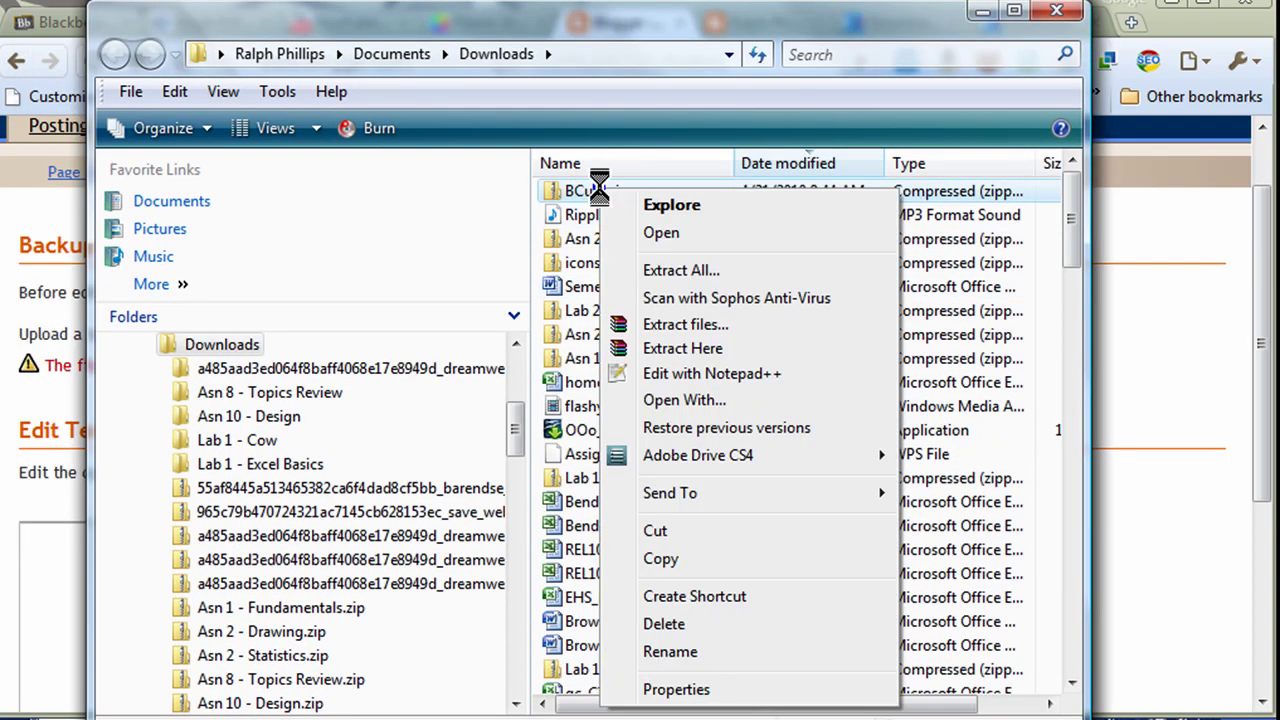
left_click(680, 270)
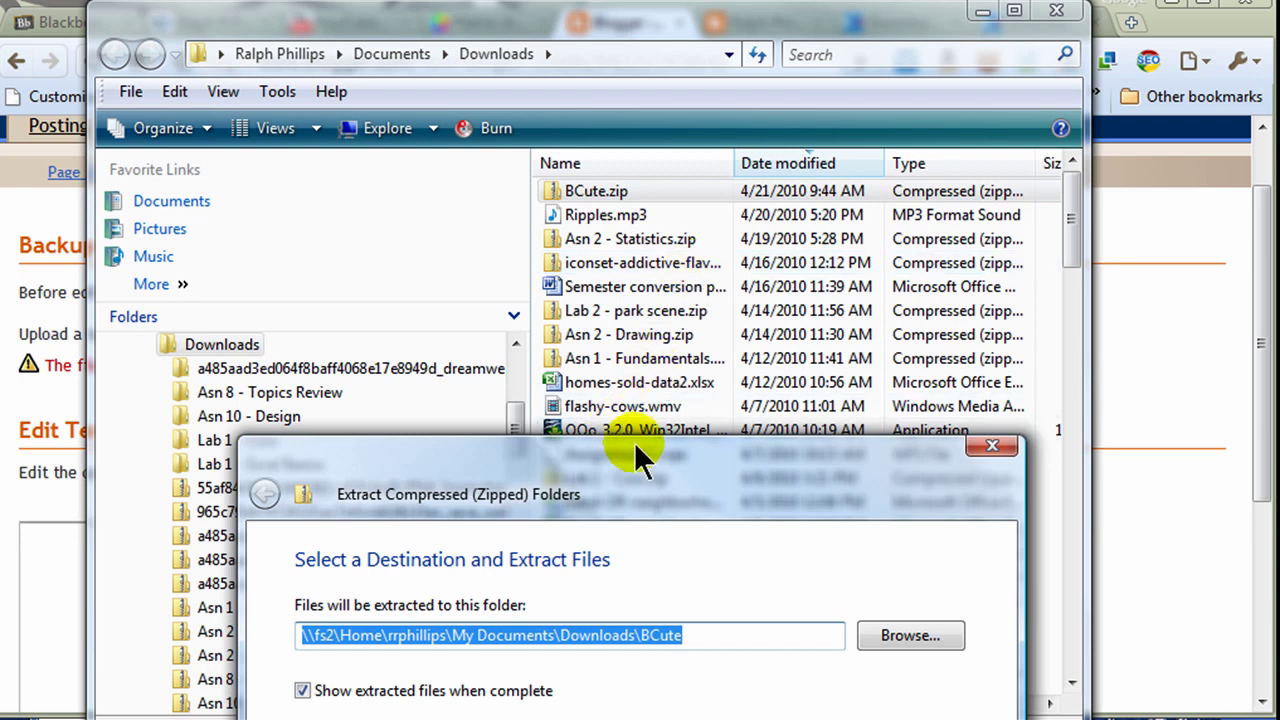
left_click_drag(637, 451, 615, 155)
left_click(843, 657)
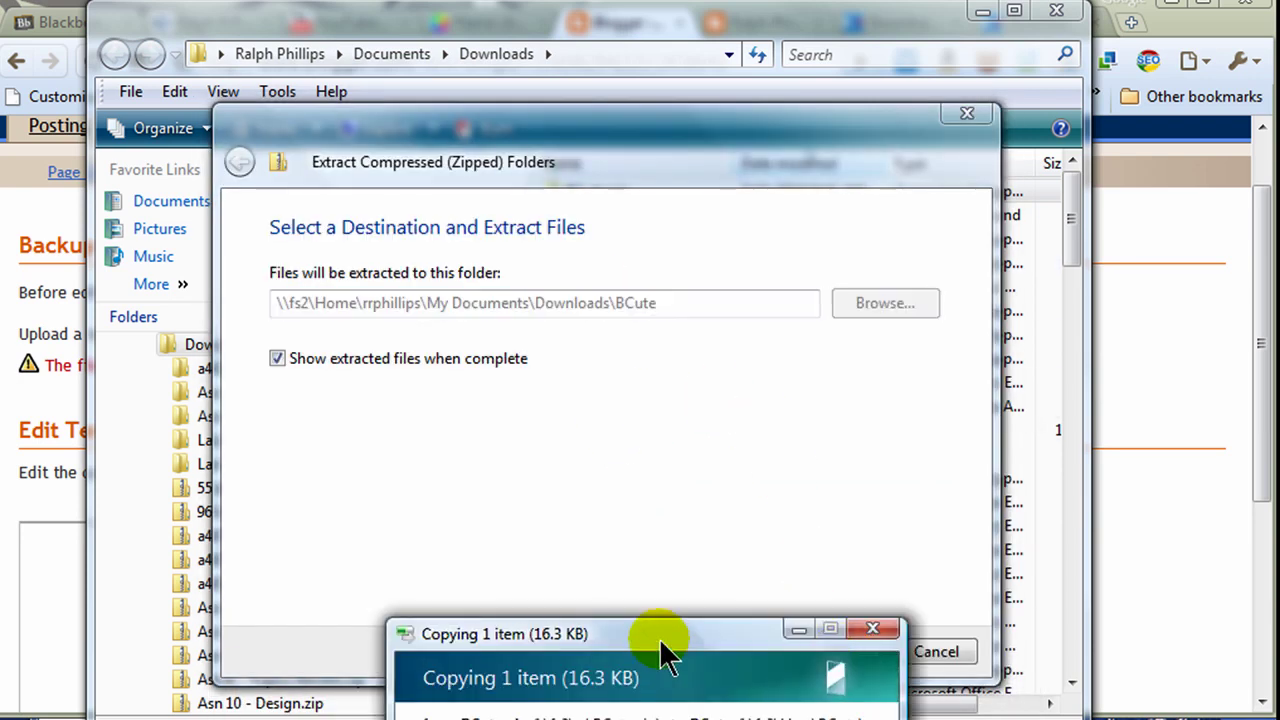
left_click_drag(666, 651, 666, 208)
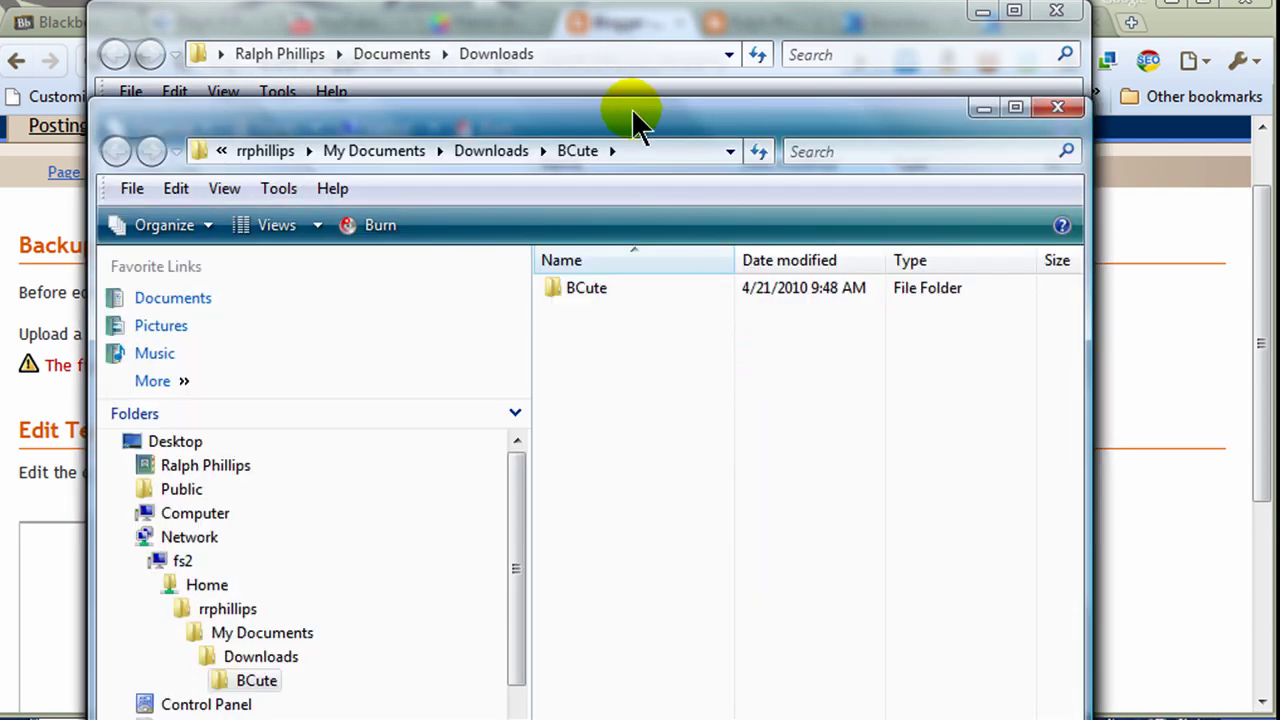
left_click_drag(631, 108, 591, 69)
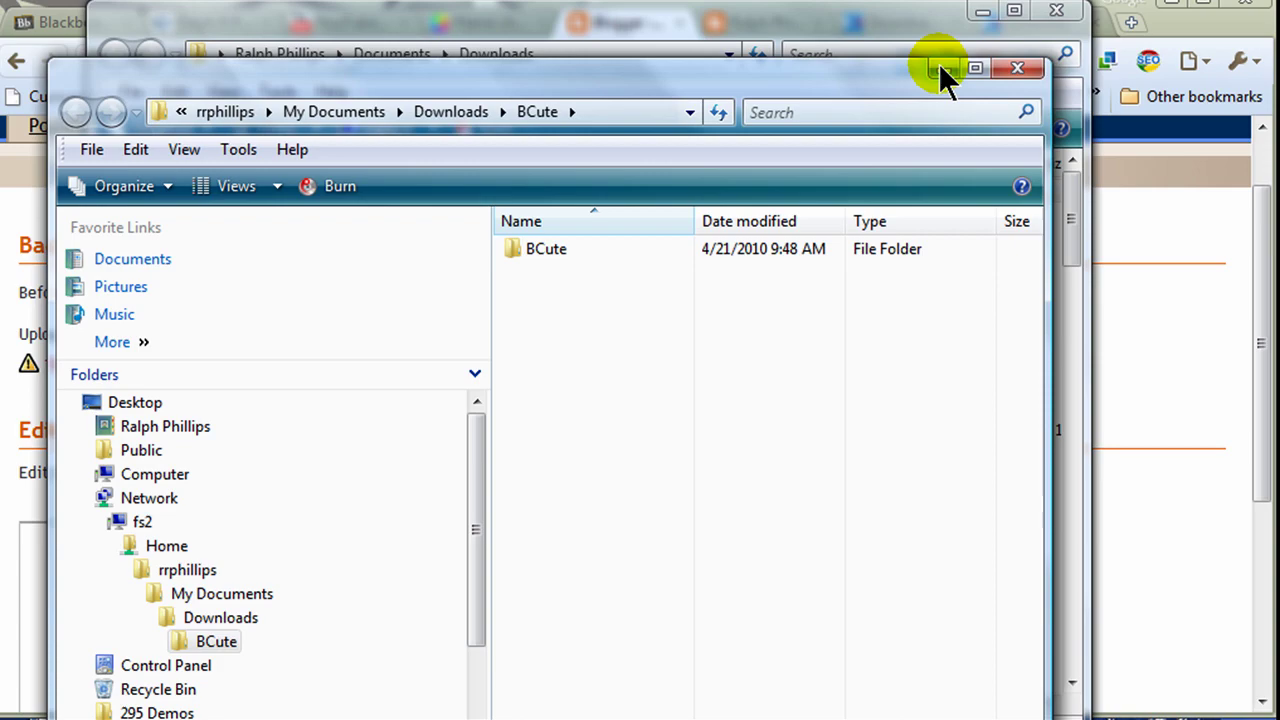
left_click(1018, 68)
Upload Downloads\BCute\BCute\BCute.xml as the blog's new template
left_click(1056, 11)
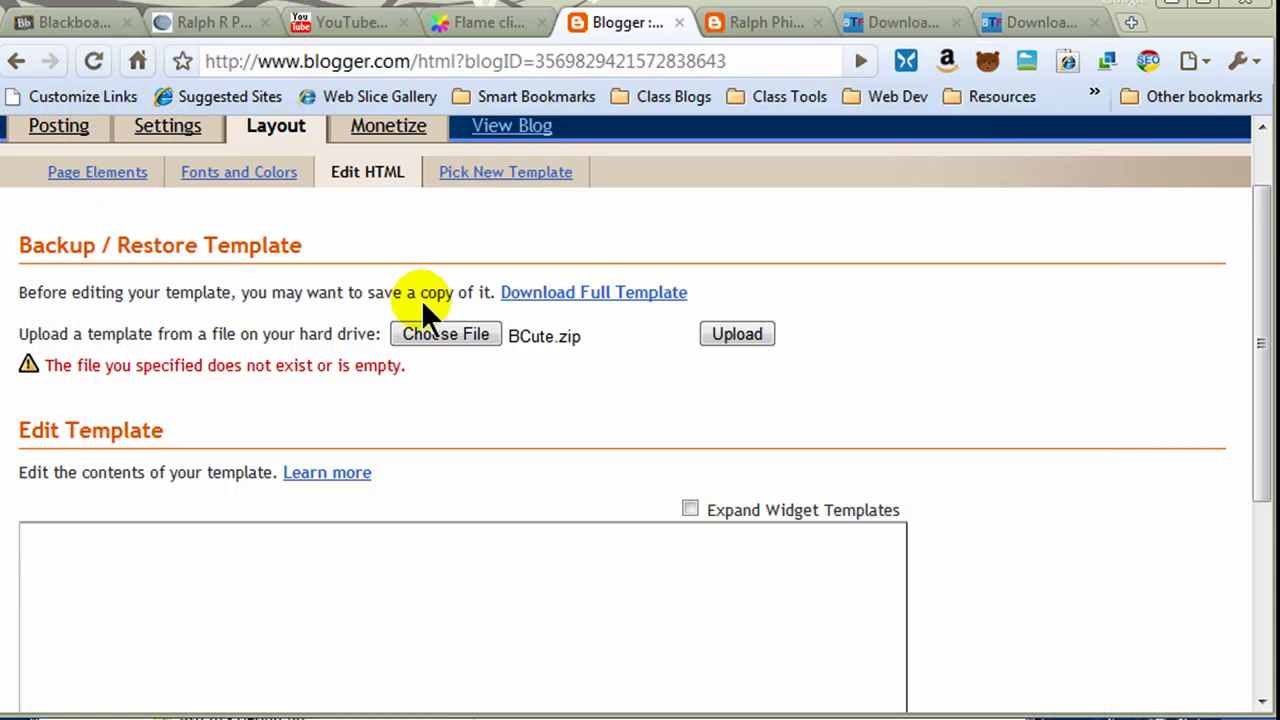
left_click(434, 334)
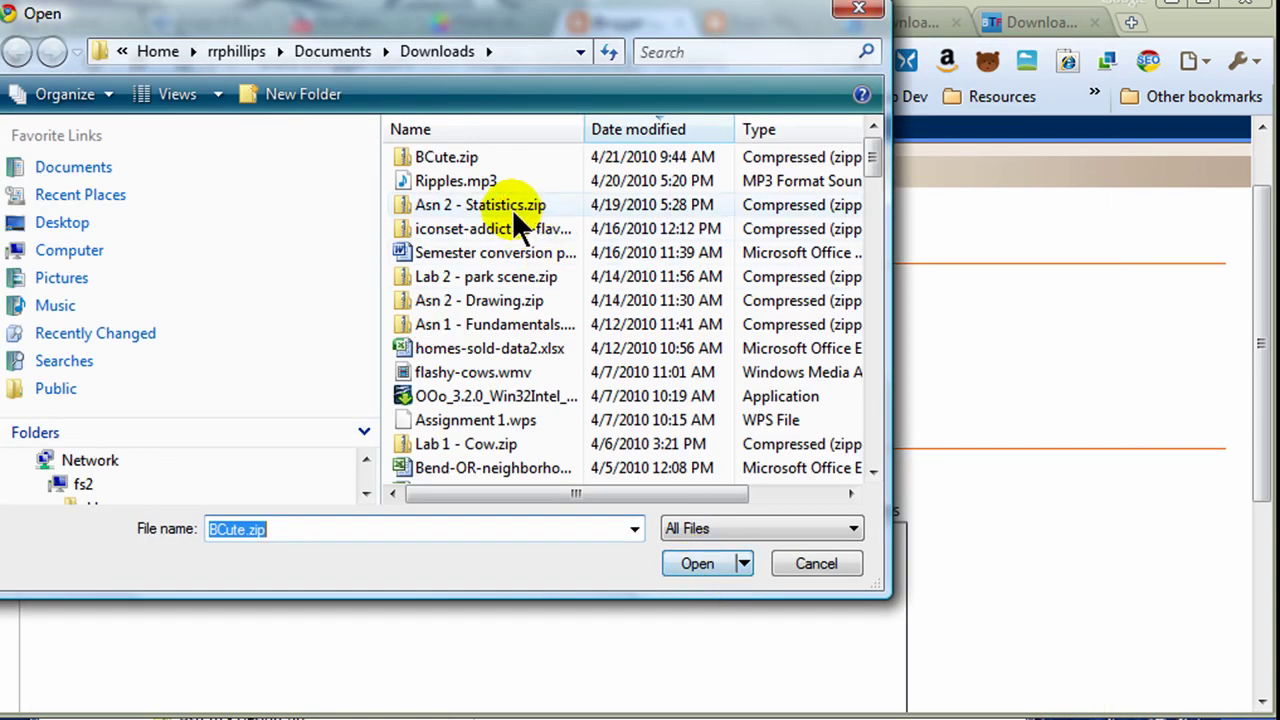
left_click(614, 124)
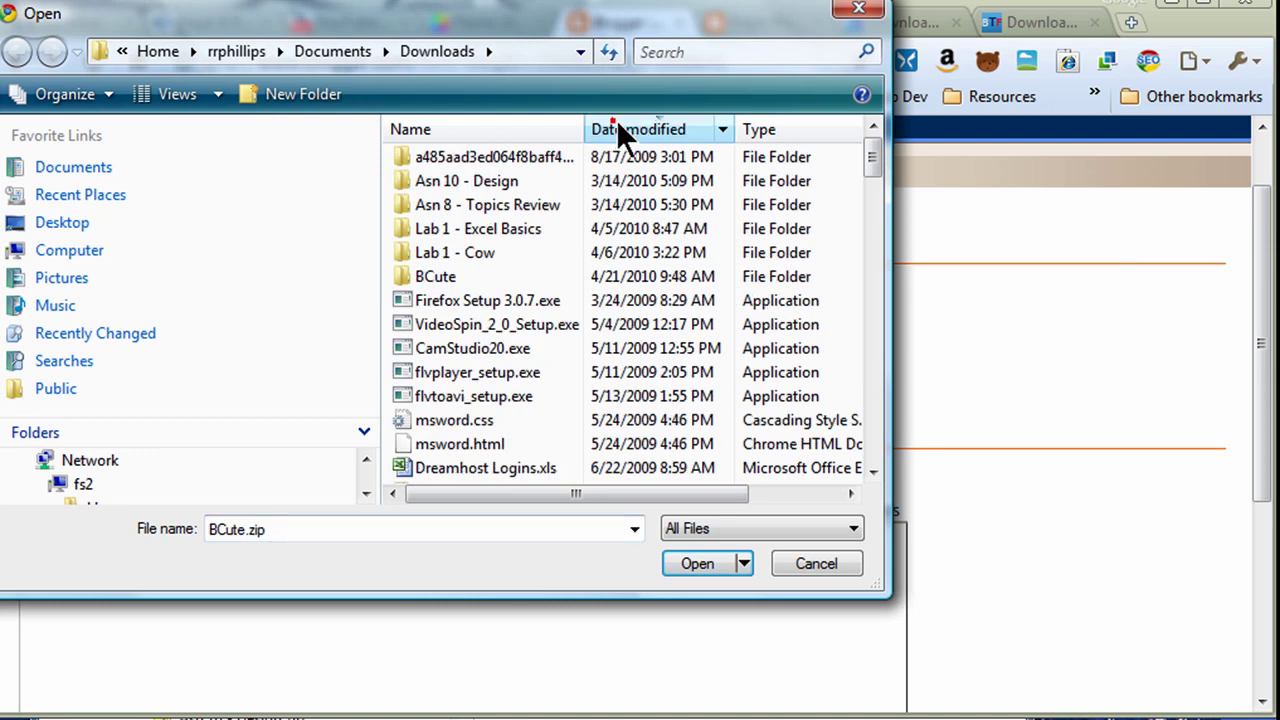
left_click(617, 126)
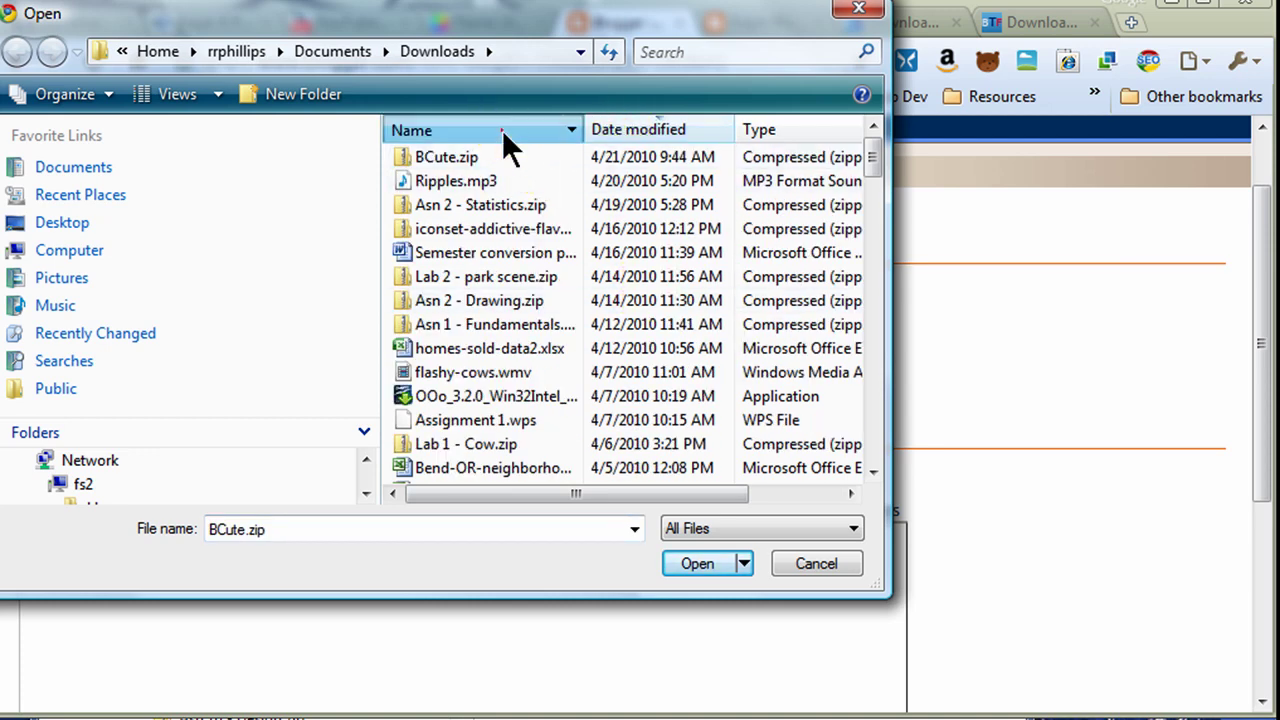
left_click(503, 132)
double_click(436, 227)
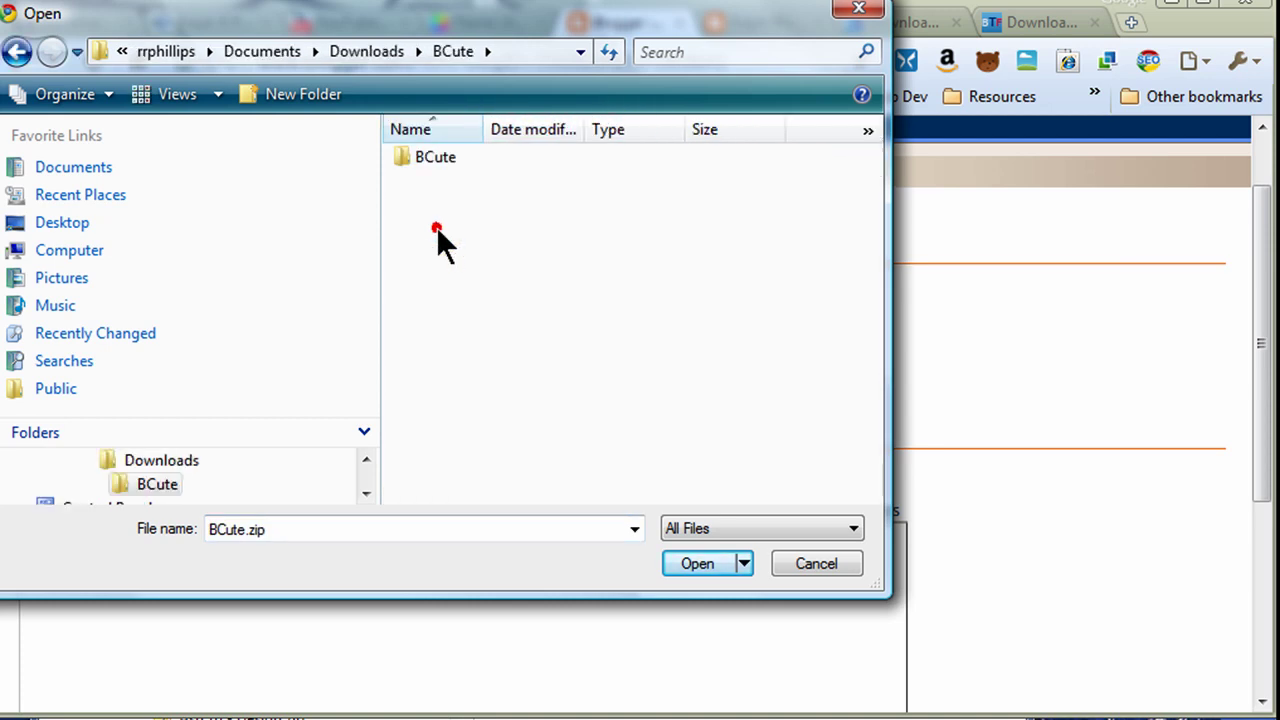
double_click(432, 158)
double_click(456, 179)
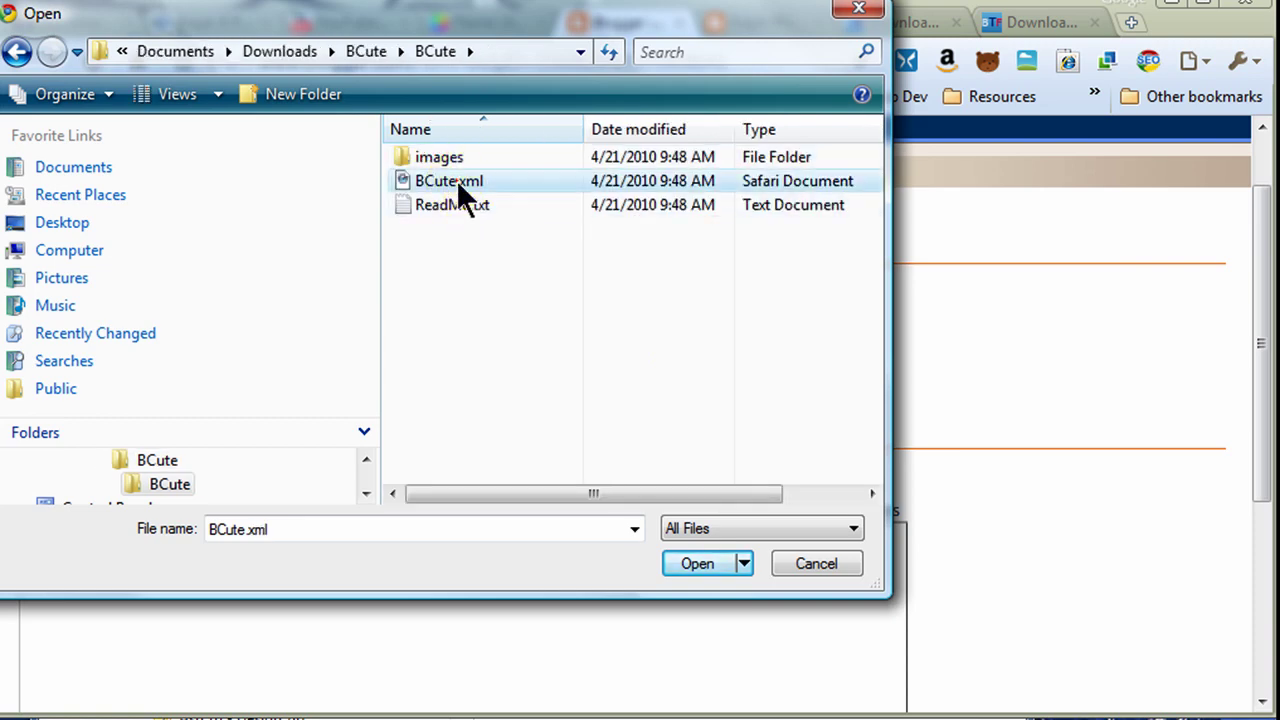
left_click(745, 334)
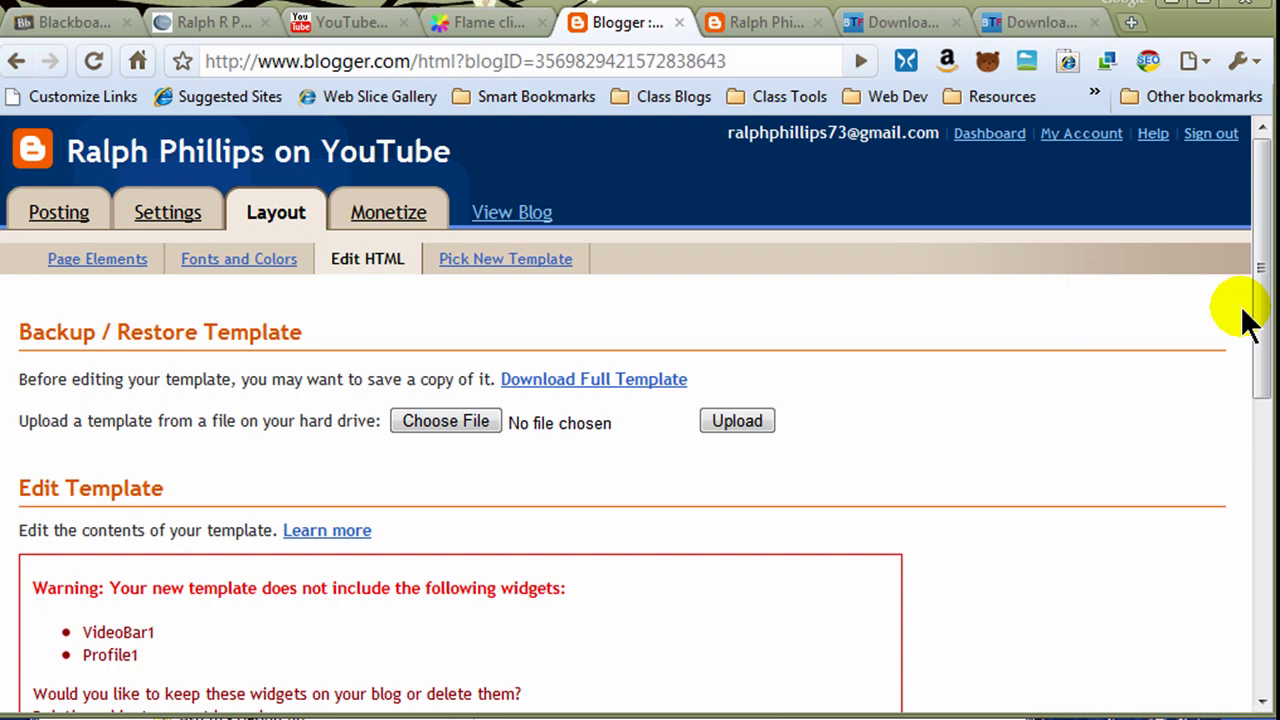
Delete the VideoBar1 and Profile1 widgets so the BCute template saves
left_click_drag(1262, 312, 1261, 451)
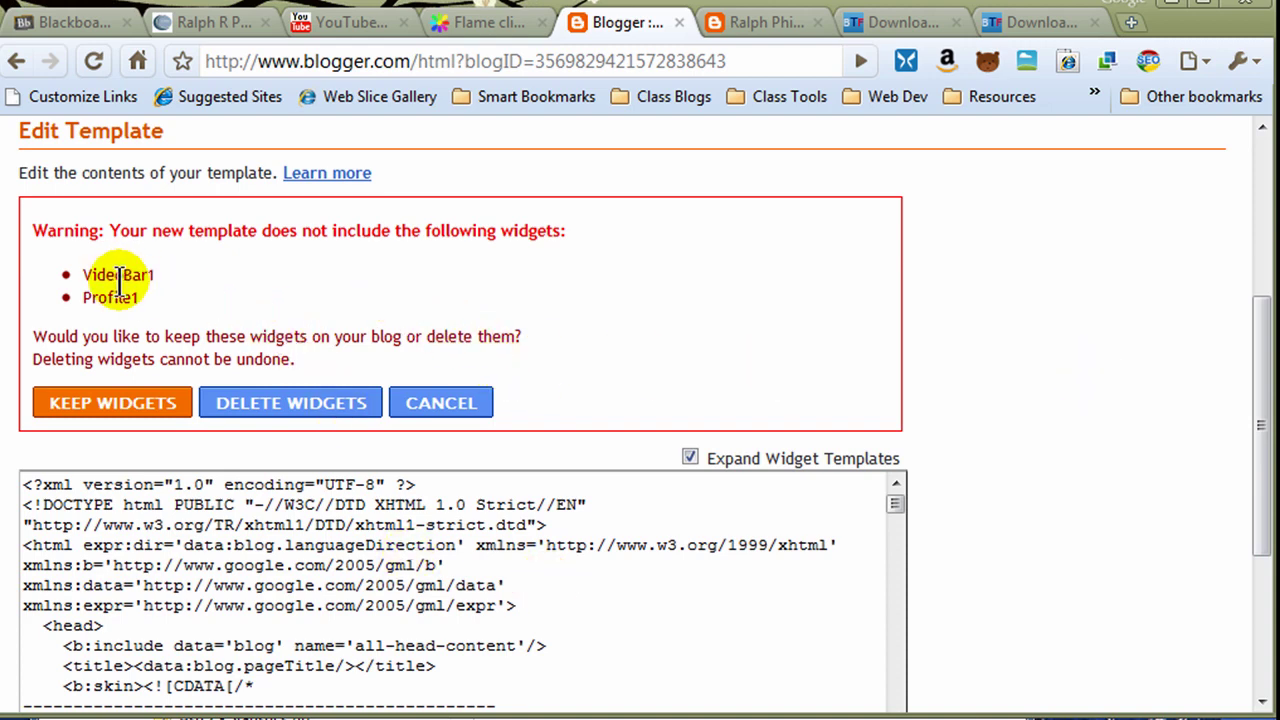
left_click(316, 412)
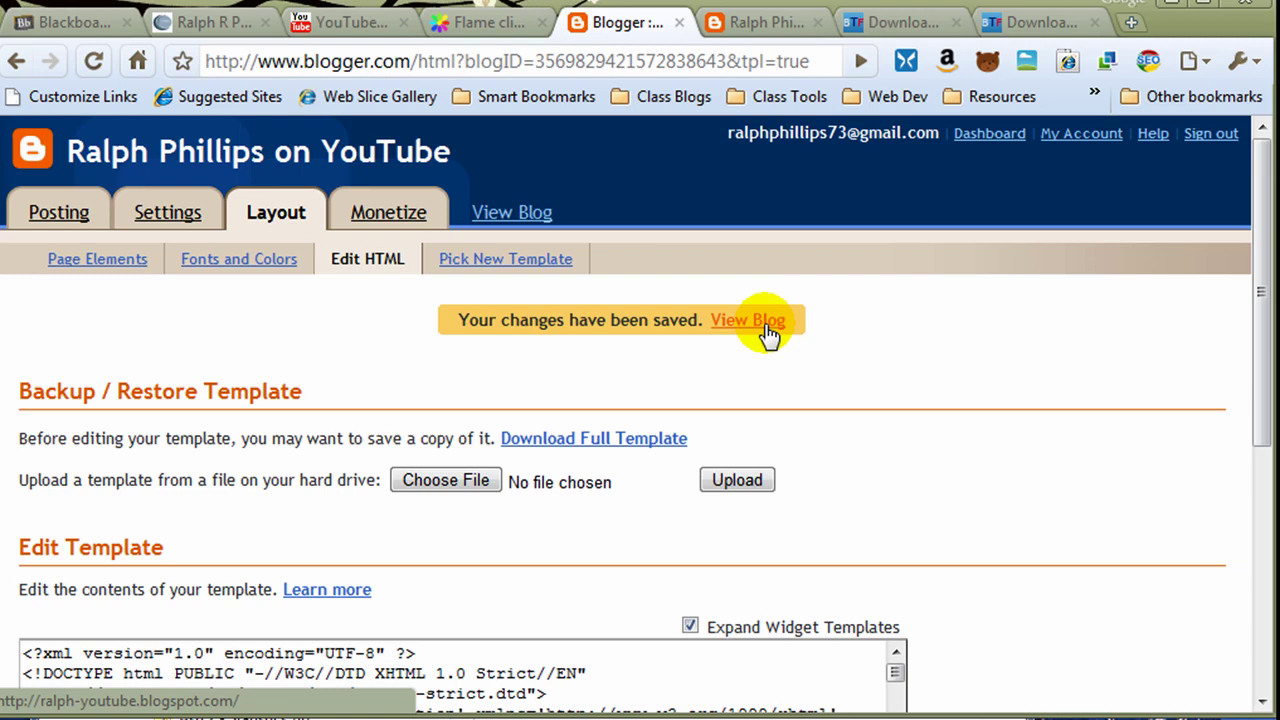
Open the live blog and scroll through its BCute wooden-fence design and first post
left_click(752, 24)
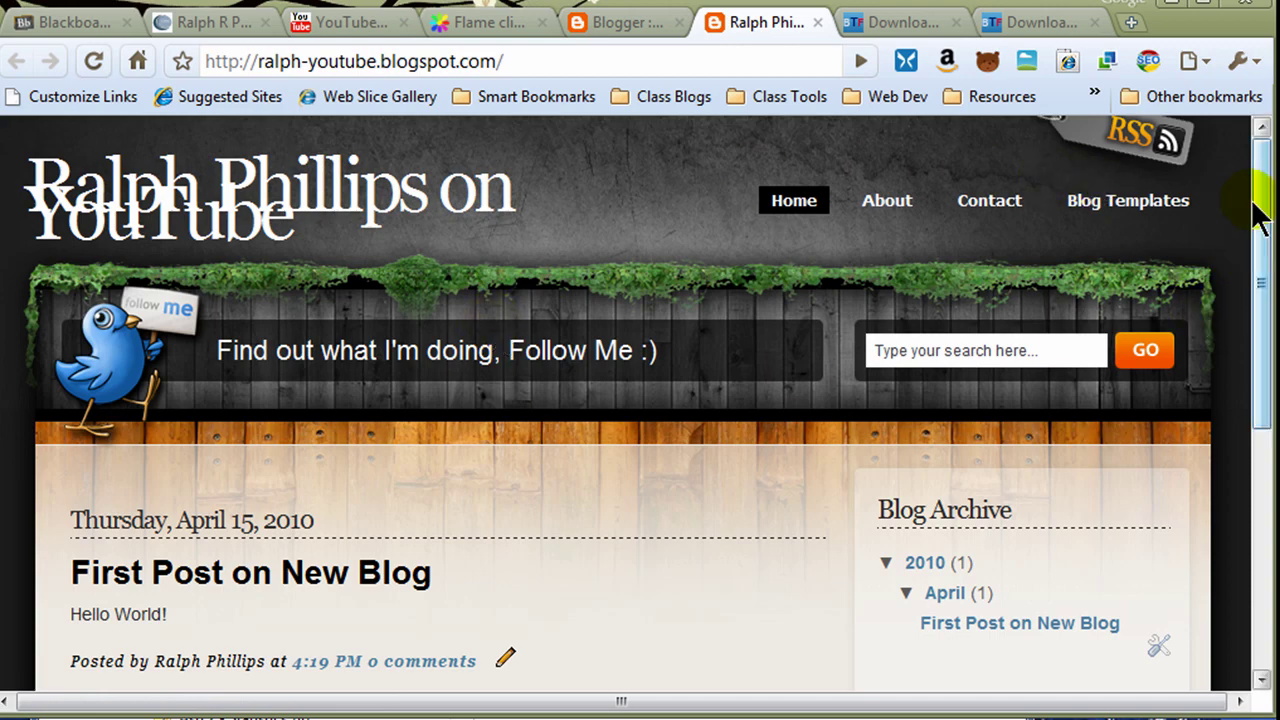
mouse_move(1257, 200)
left_mouse_down()
mouse_move(1257, 371)
mouse_move(1260, 186)
left_mouse_up()
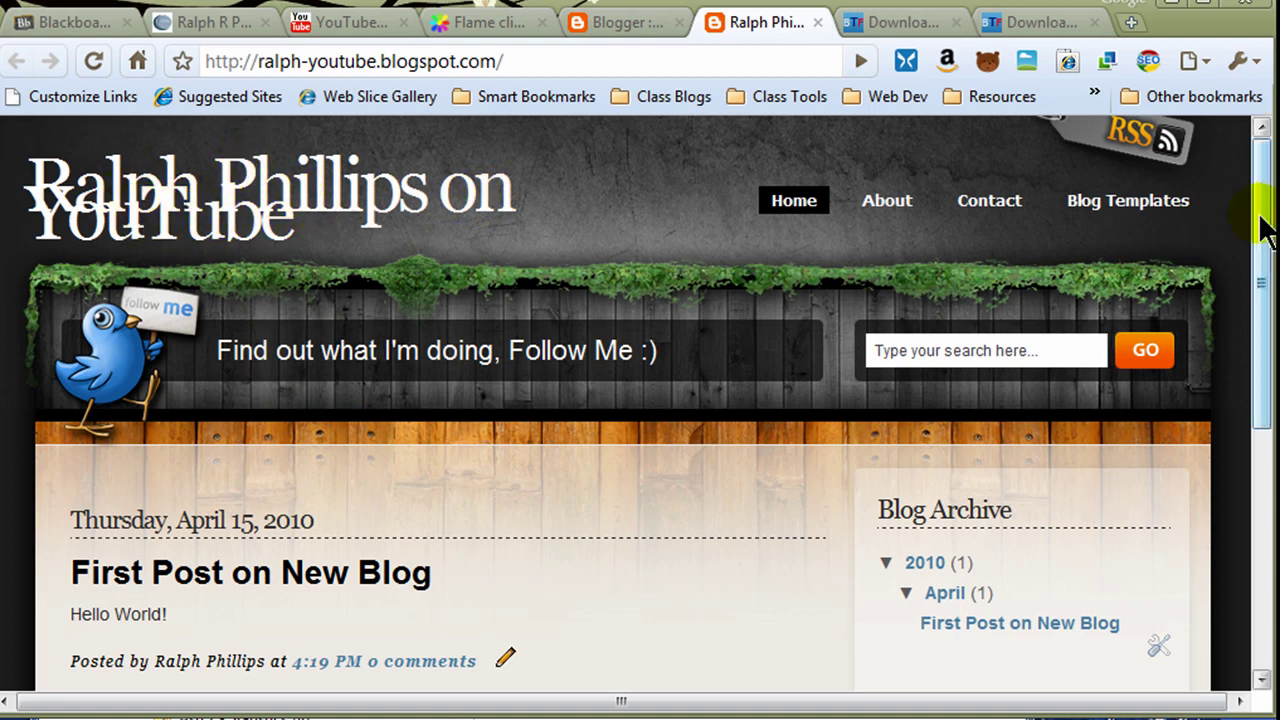
mouse_move(1260, 200)
left_mouse_down()
mouse_move(1264, 415)
mouse_move(1262, 201)
left_mouse_up()
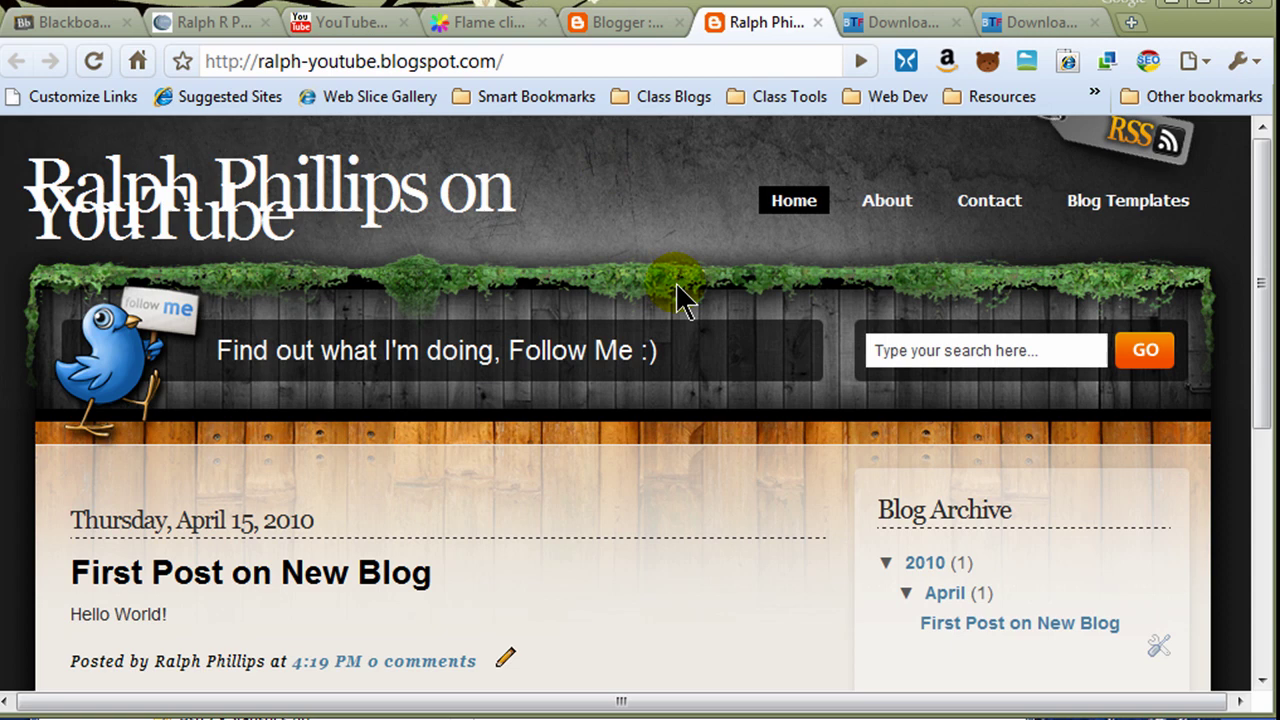